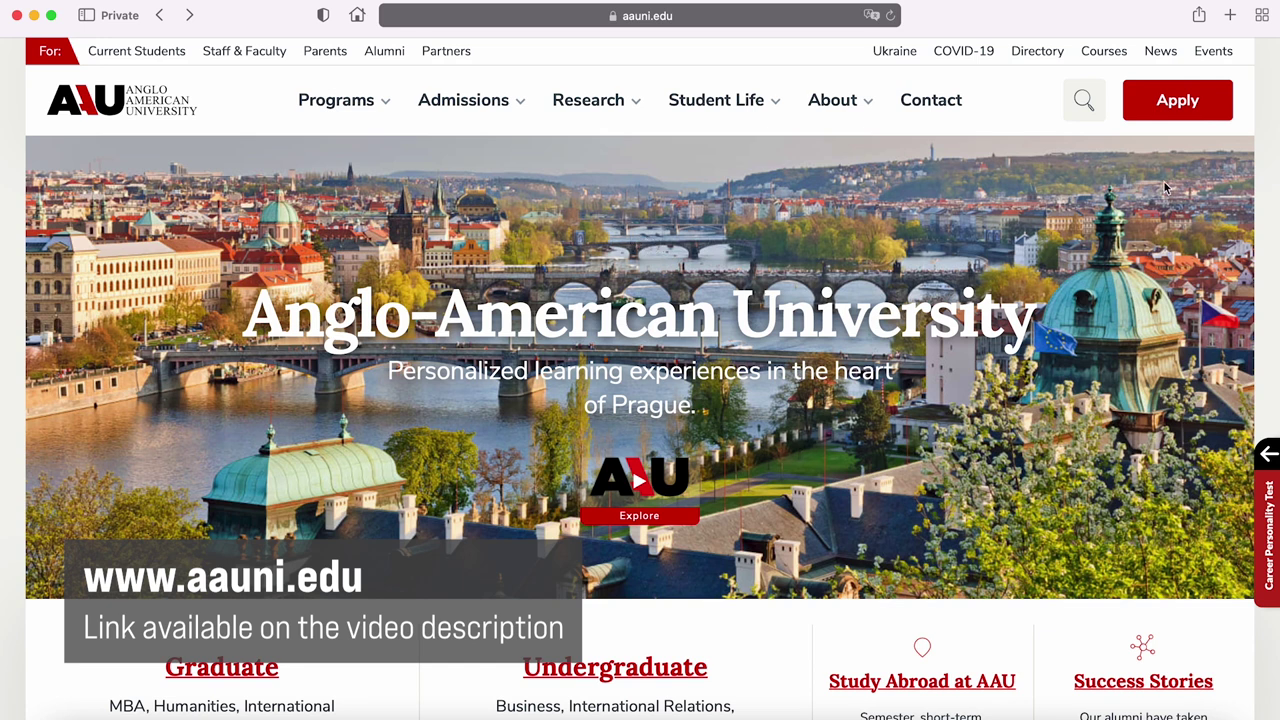
# Open the AAU application log-in page from the aauni.edu homepage header
pyautogui.click(1207, 108)
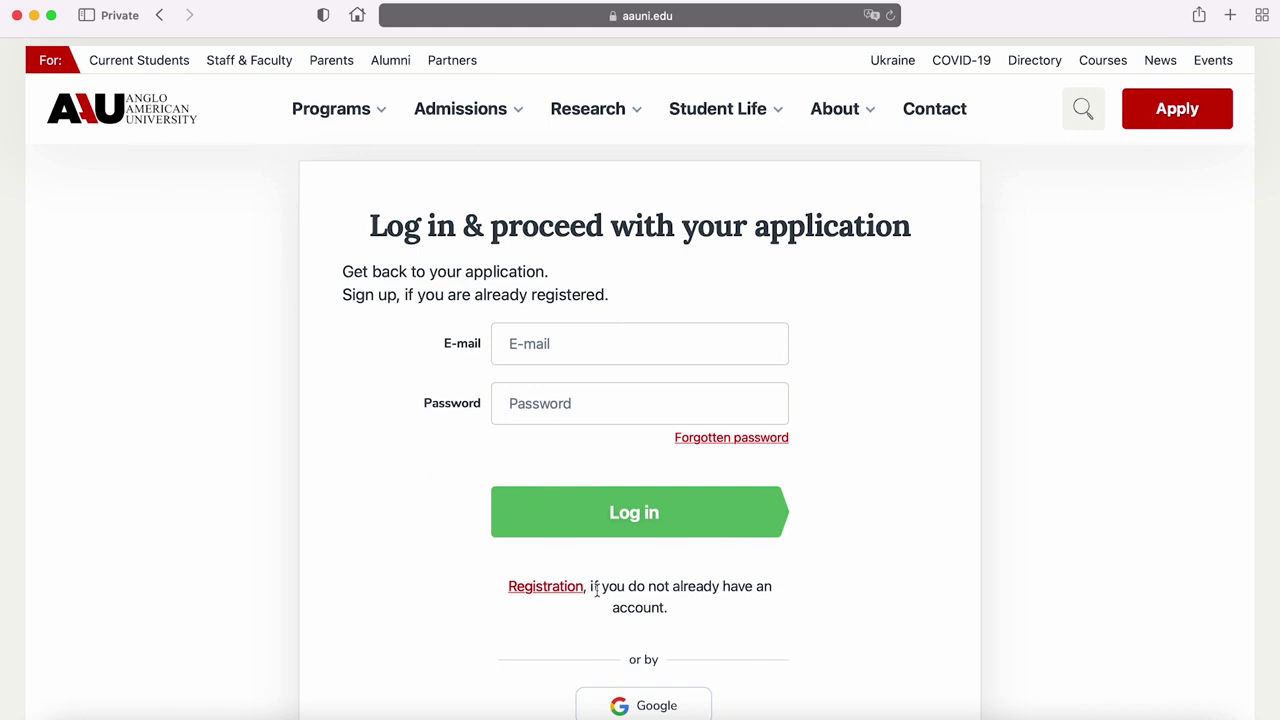
# Start a new registration with the applicant's e-mail and a matching password
pyautogui.click(548, 592)
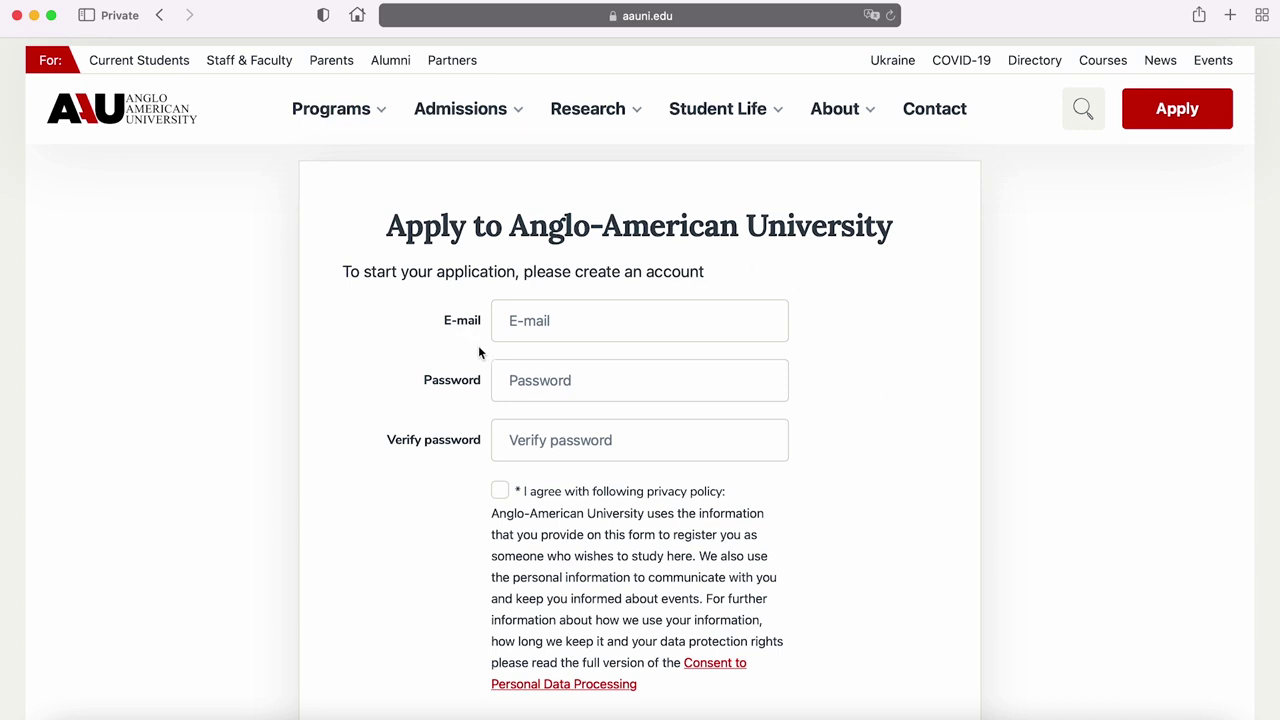
pyautogui.click(542, 322)
pyautogui.press('super+v')
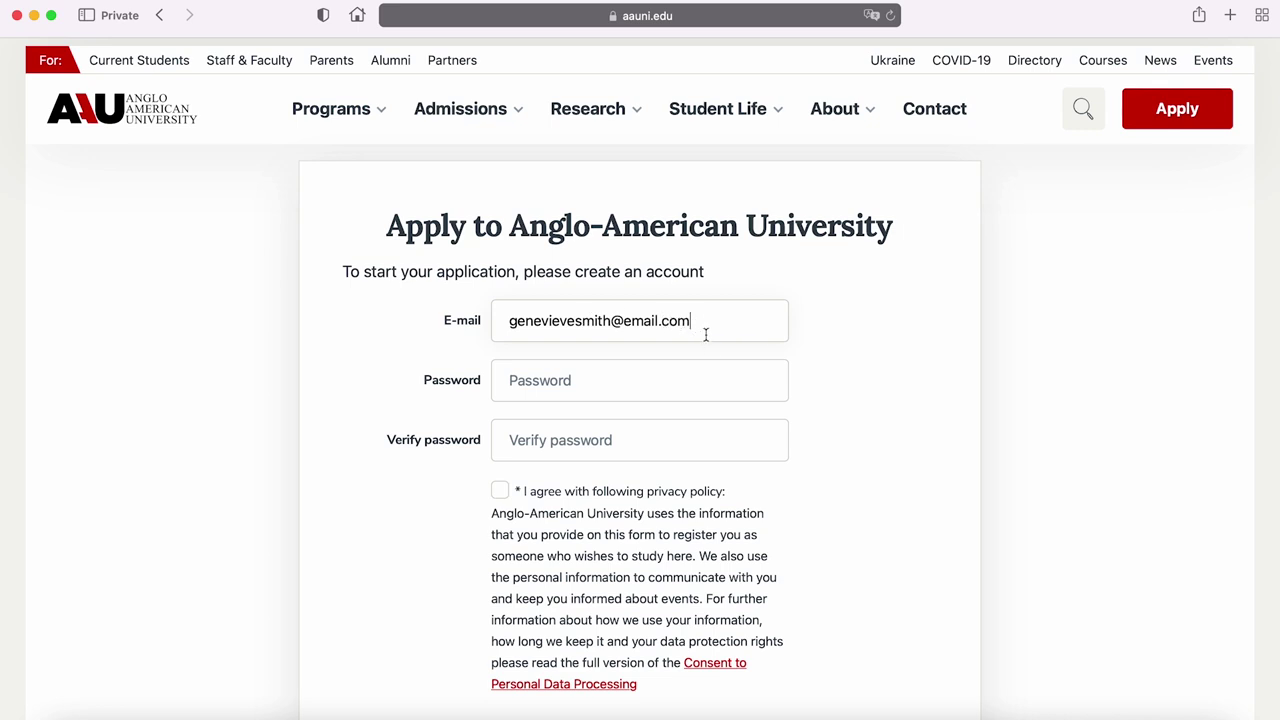
pyautogui.click(606, 380)
pyautogui.press('super+v')
pyautogui.click(604, 440)
pyautogui.press('super+v')
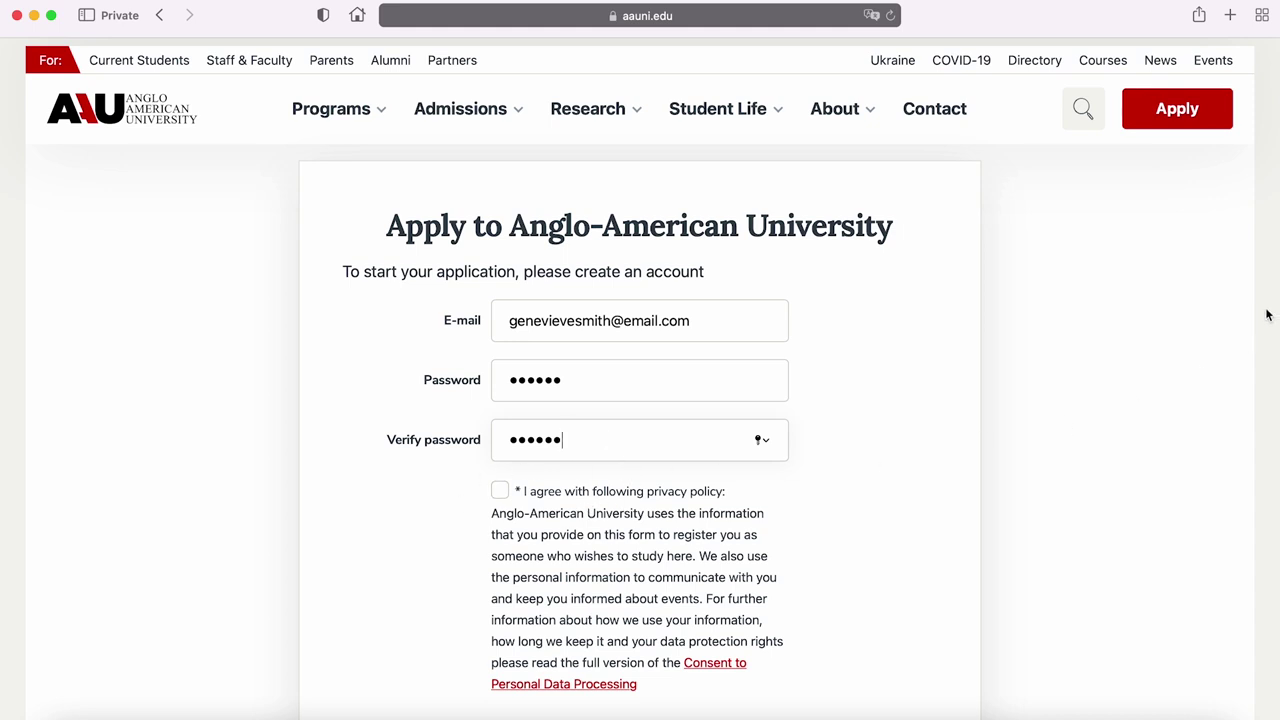
# Accept the privacy policy and the Financial Policy and terms
pyautogui.scroll(-5, 1272, 305)
pyautogui.scroll(-3, 1277, 430)
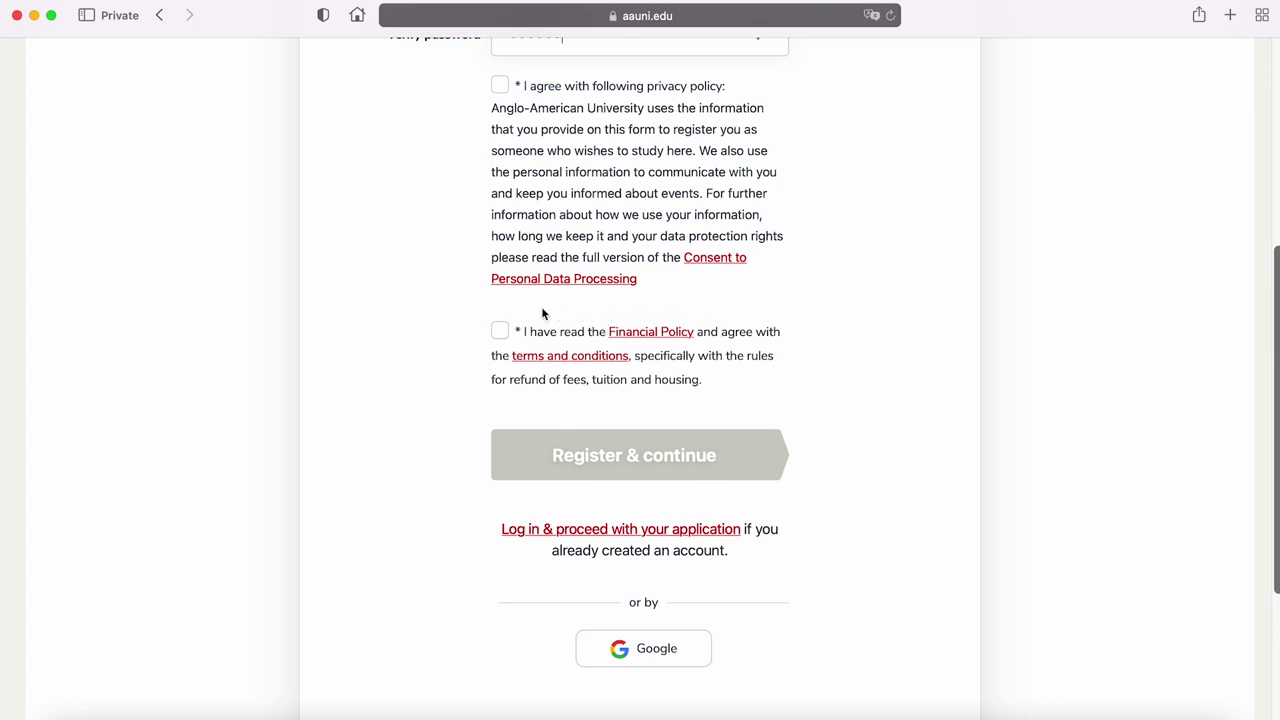
pyautogui.scroll(-1, 480, 110)
pyautogui.click(499, 87)
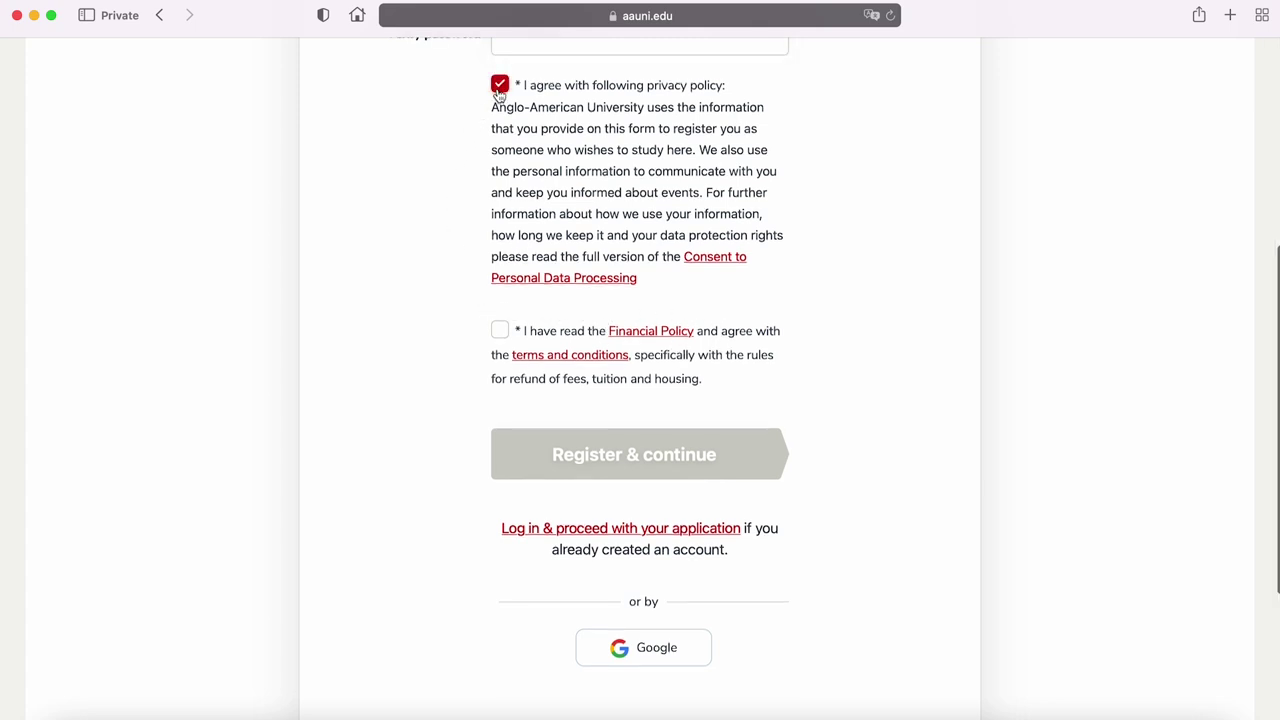
pyautogui.click(499, 332)
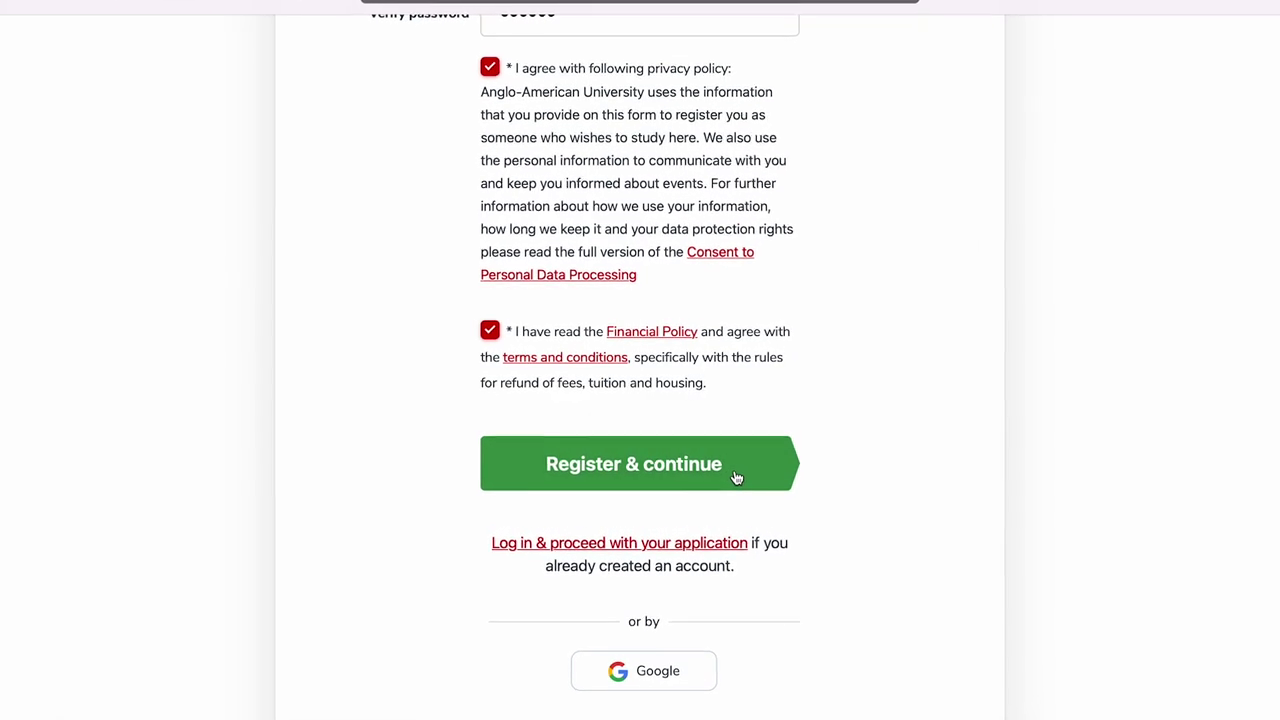
# Register the account and view the First Year Student description
pyautogui.click(736, 472)
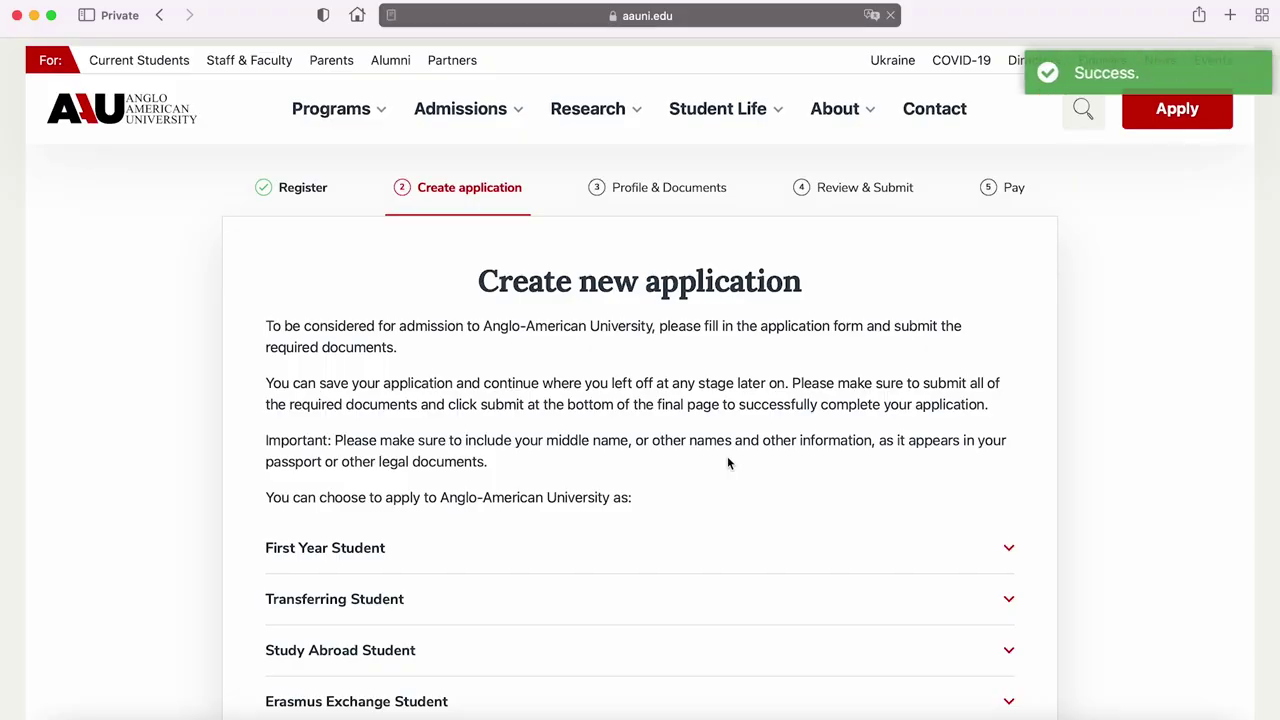
pyautogui.moveTo(1275, 264); pyautogui.dragTo(1273, 474)
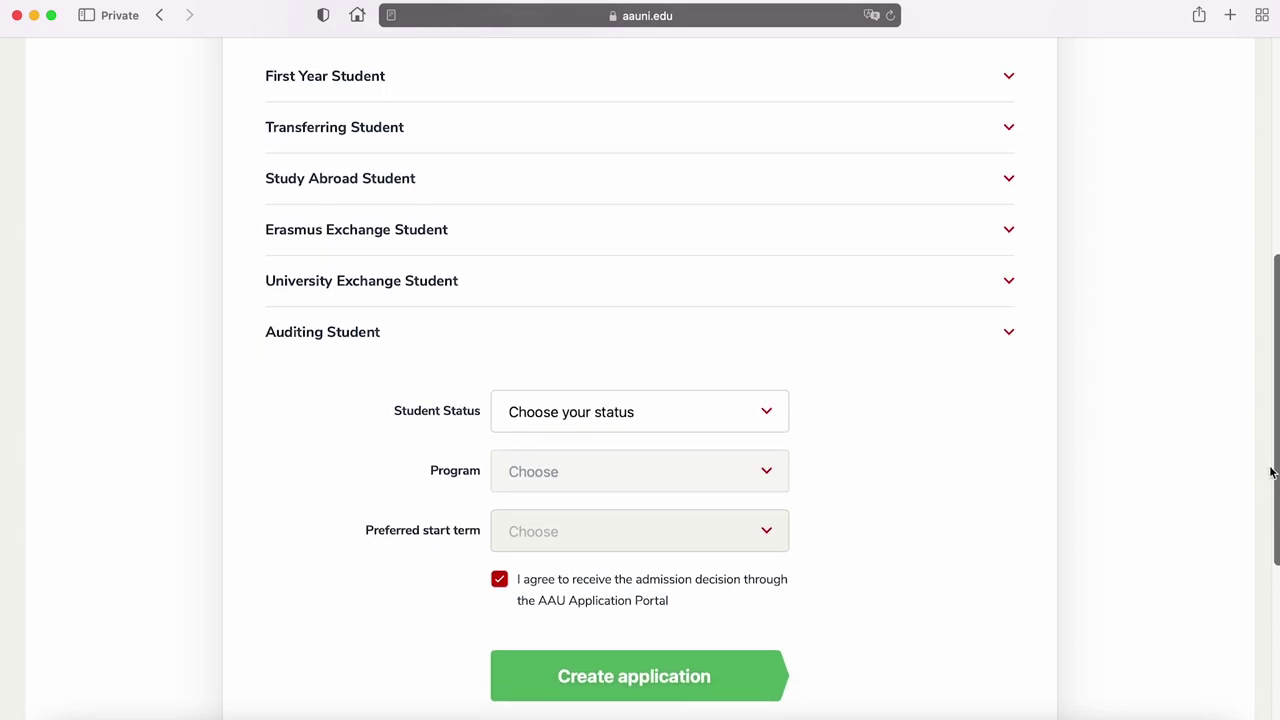
pyautogui.click(1011, 79)
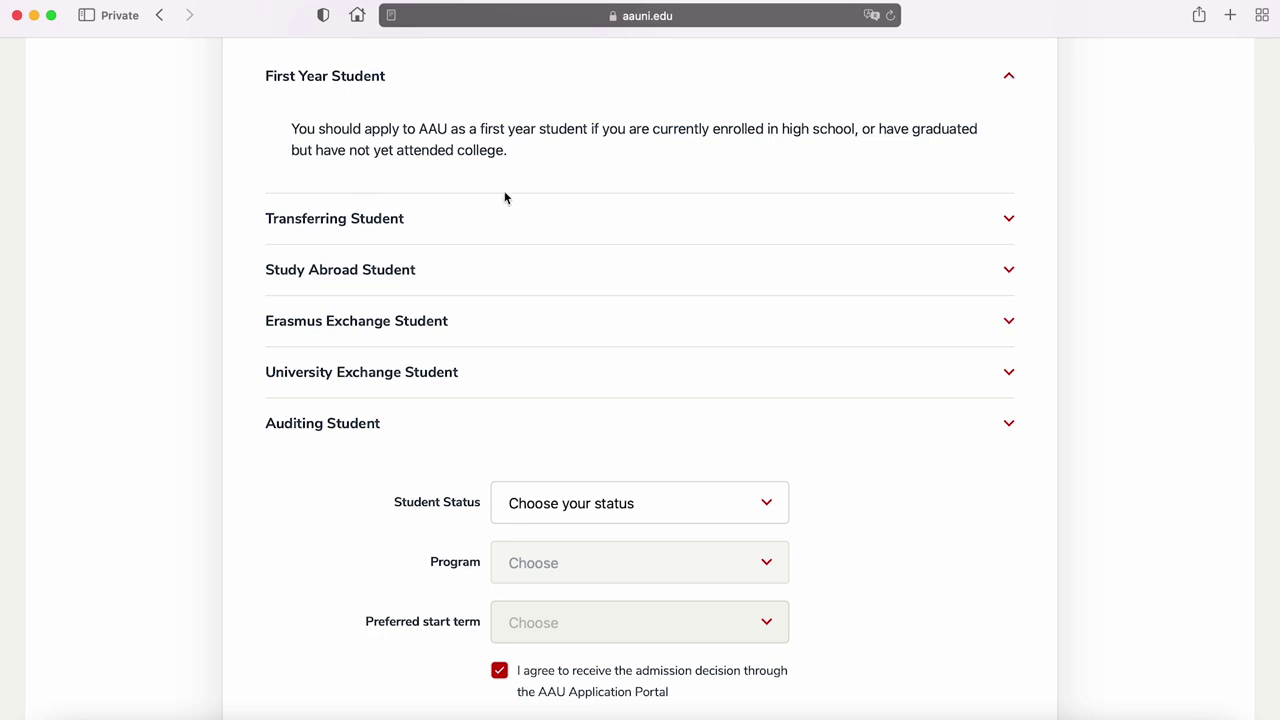
pyautogui.click(1007, 91)
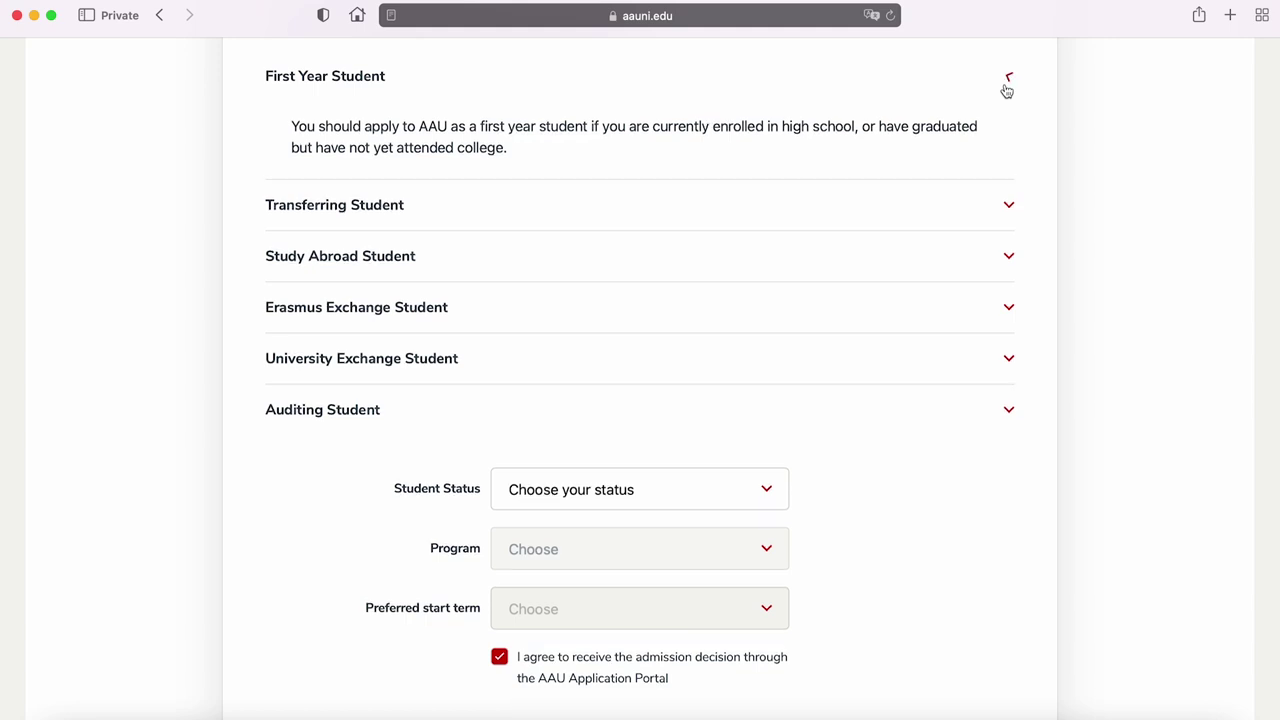
# Review the Transferring, Study Abroad, Erasmus, University Exchange and Auditing Student descriptions
pyautogui.click(1009, 132)
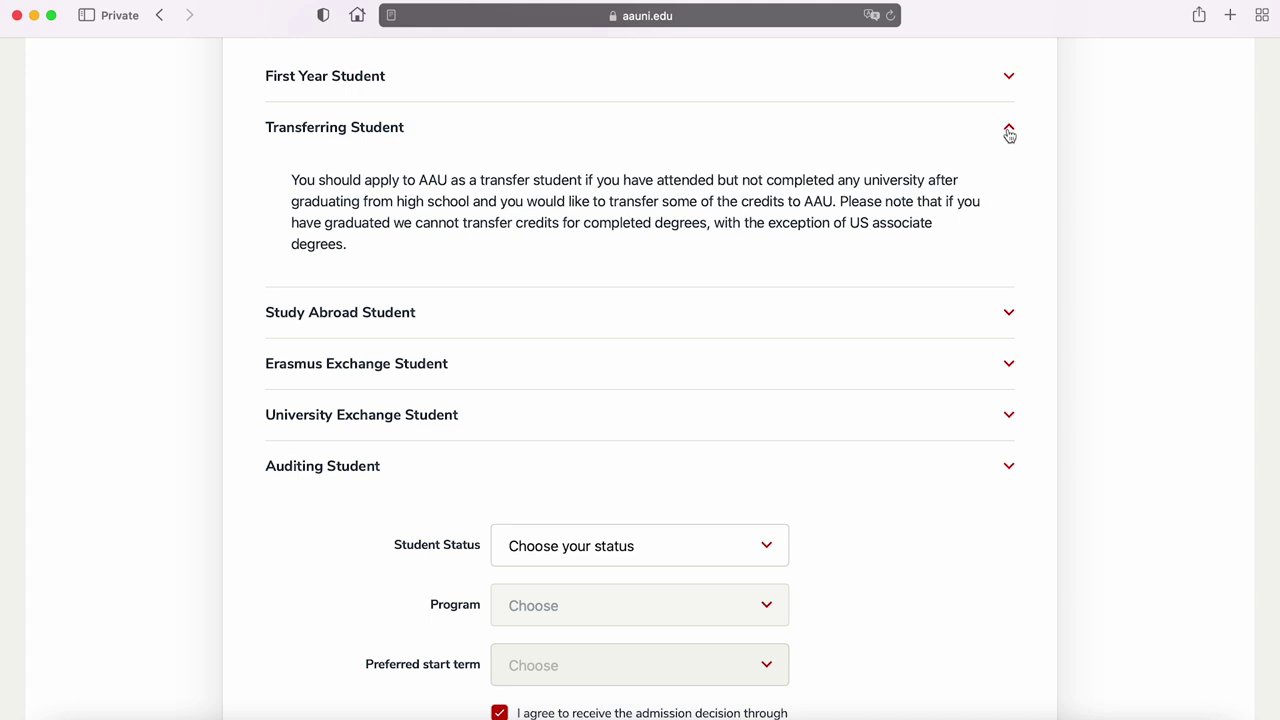
pyautogui.click(1009, 132)
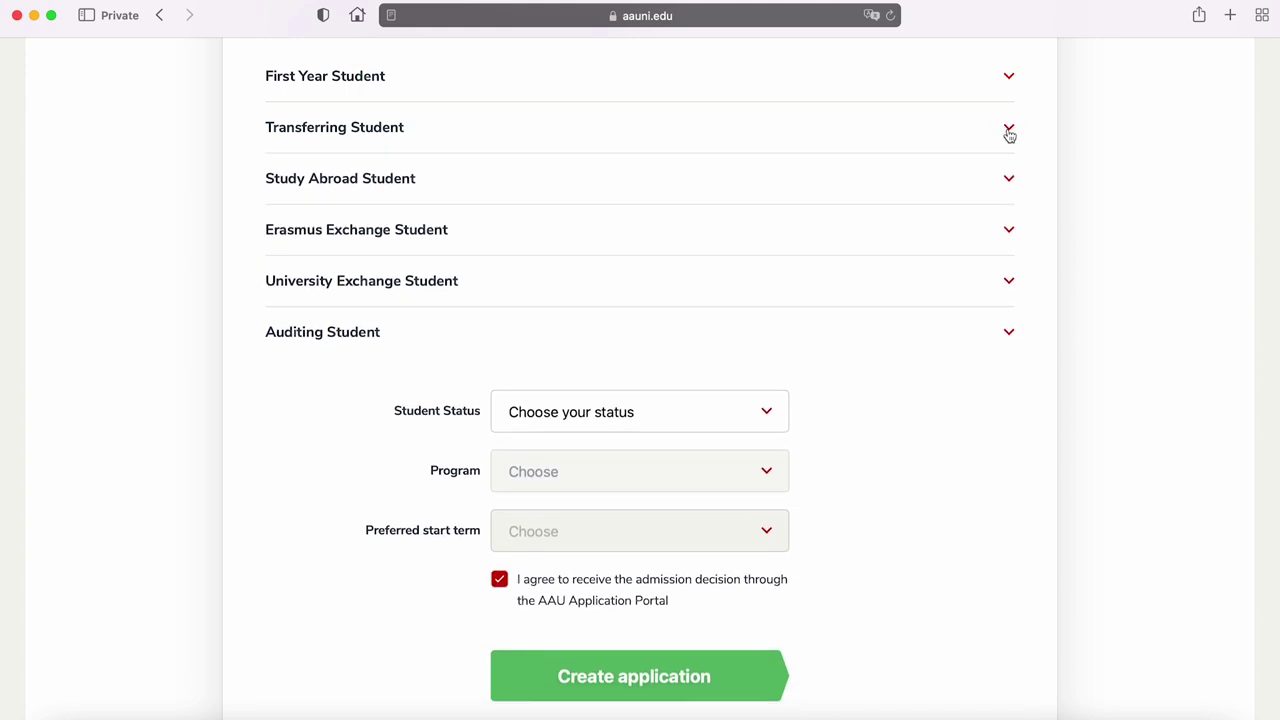
pyautogui.click(1009, 180)
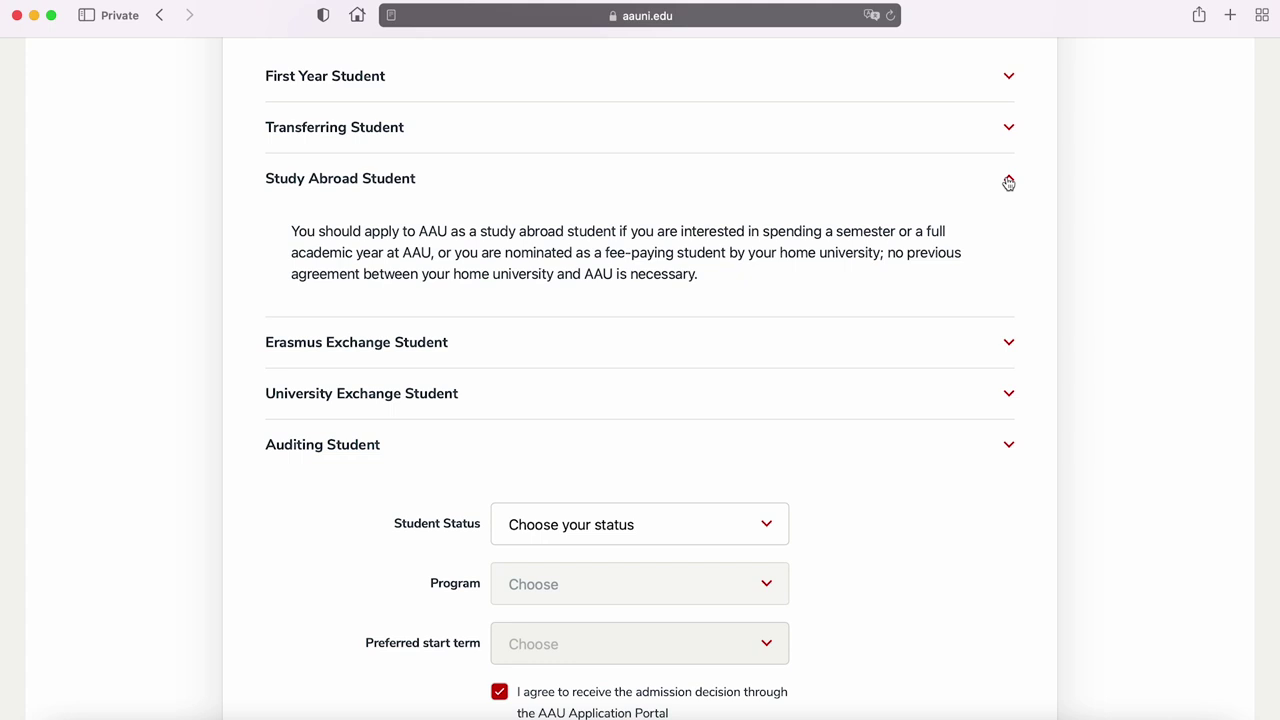
pyautogui.click(1009, 182)
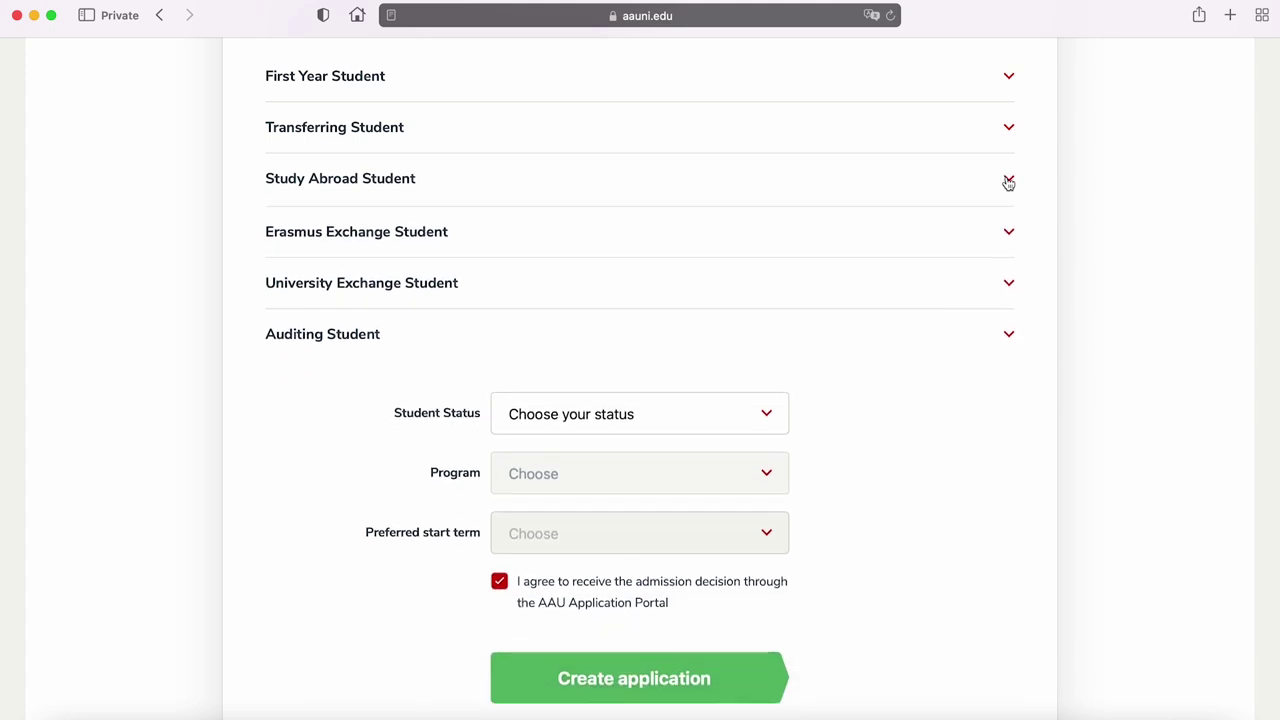
pyautogui.click(1009, 232)
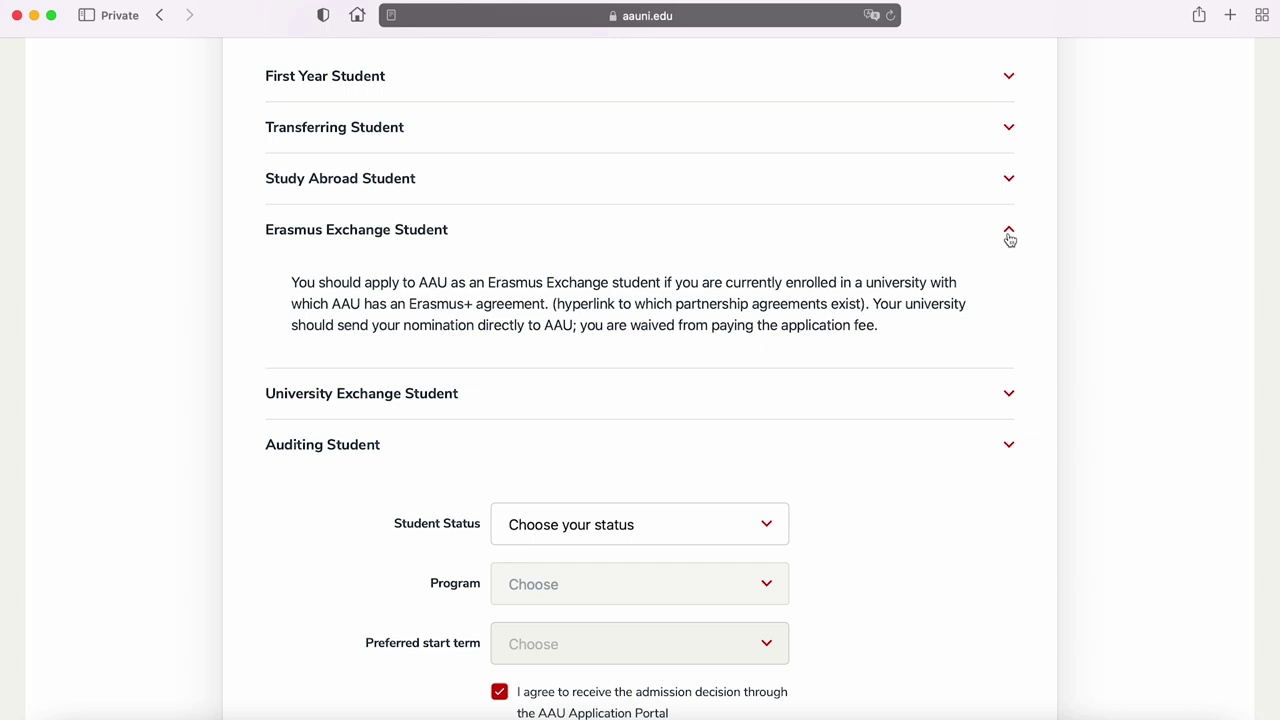
pyautogui.click(1009, 236)
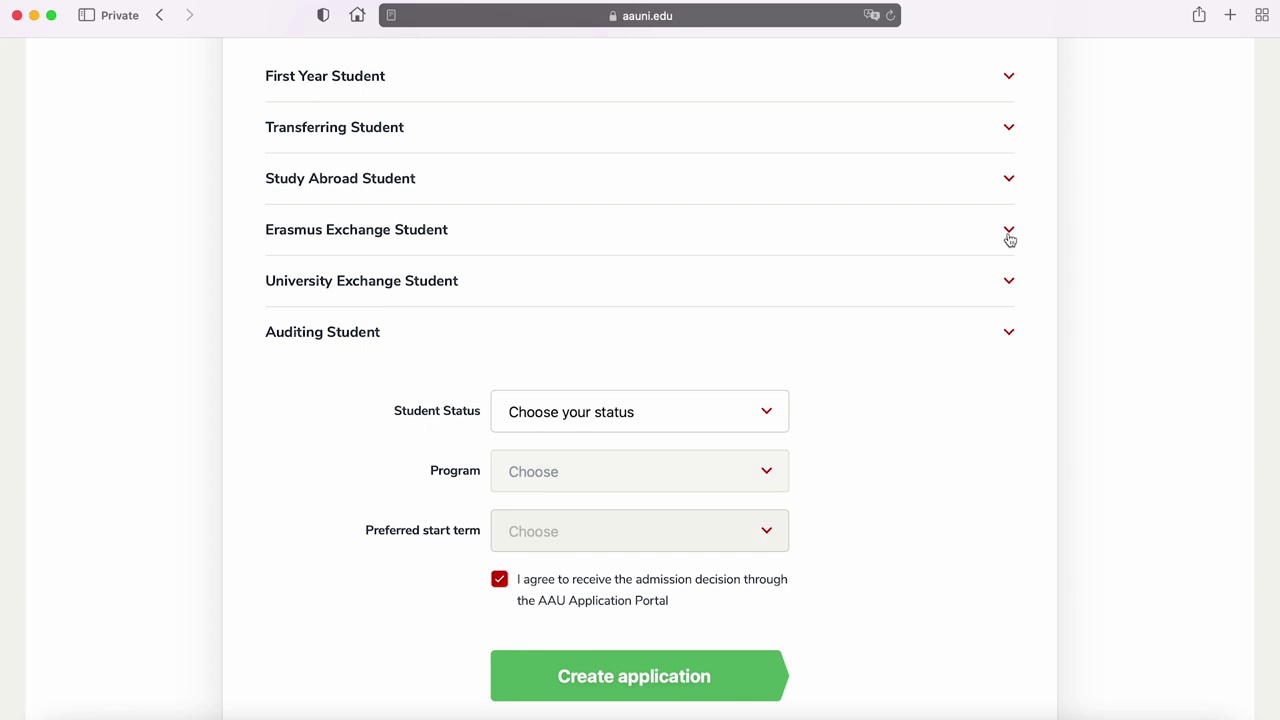
pyautogui.click(1012, 289)
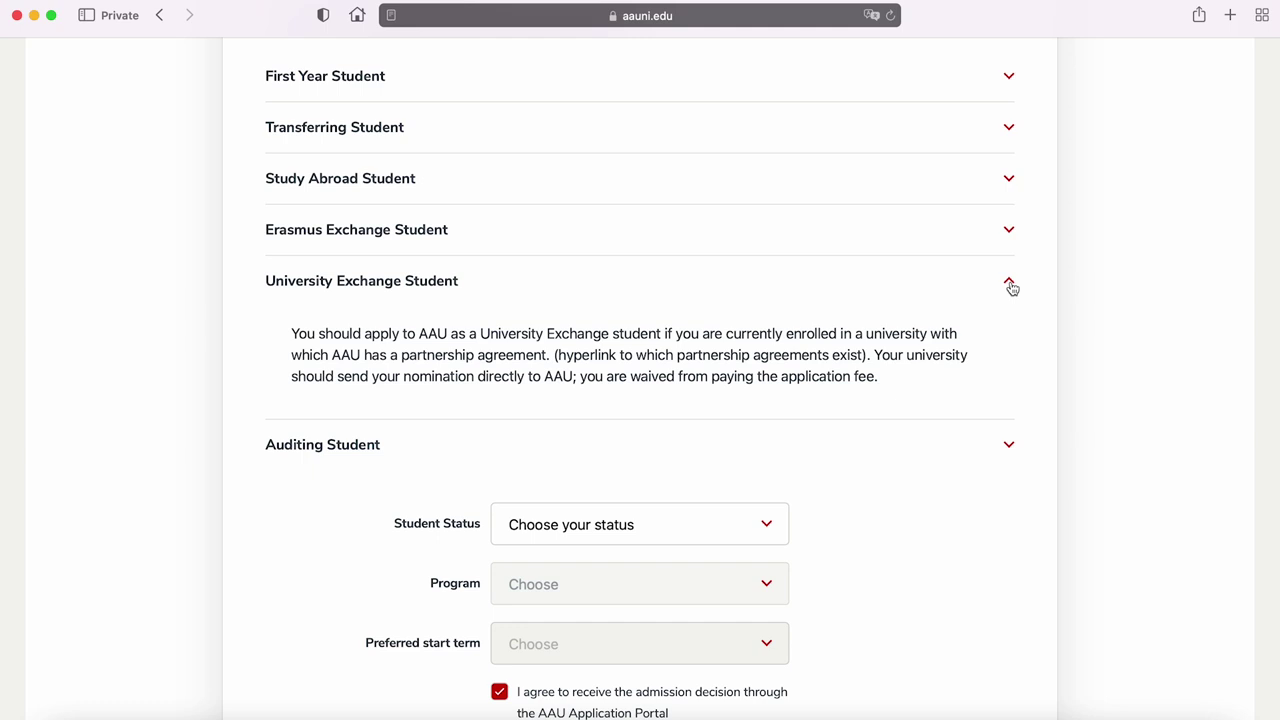
pyautogui.click(1012, 289)
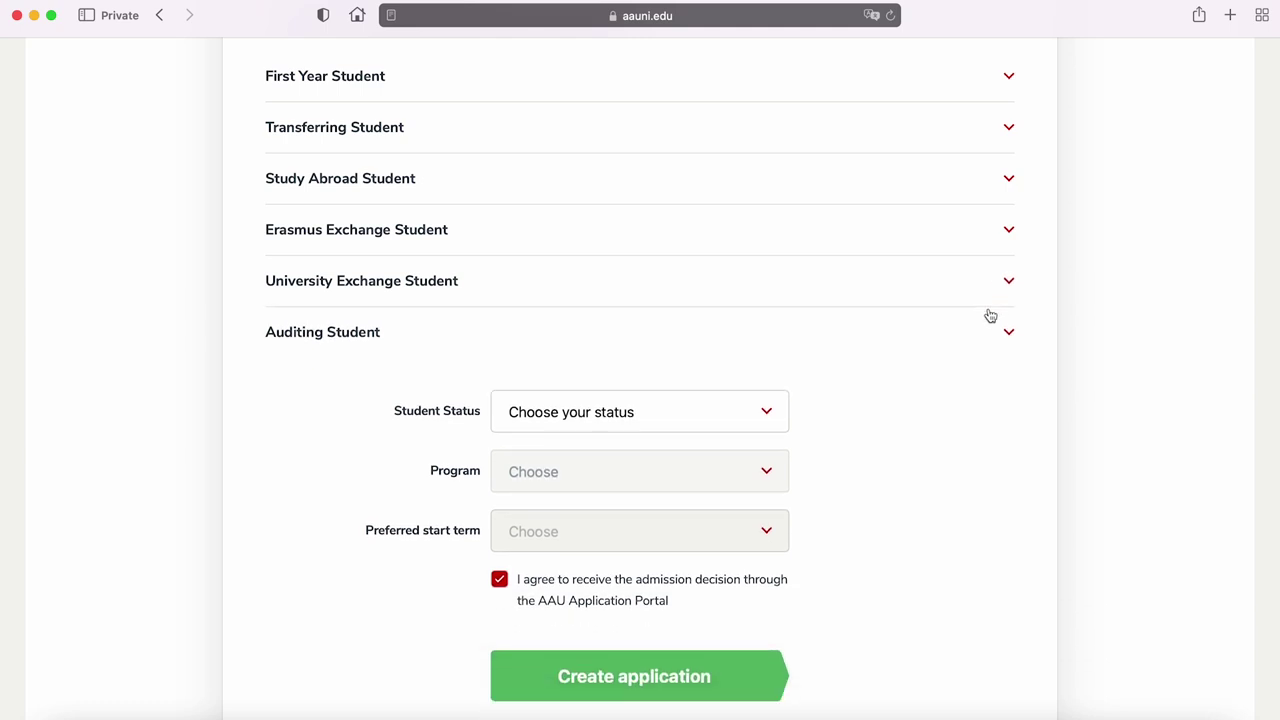
pyautogui.click(1006, 335)
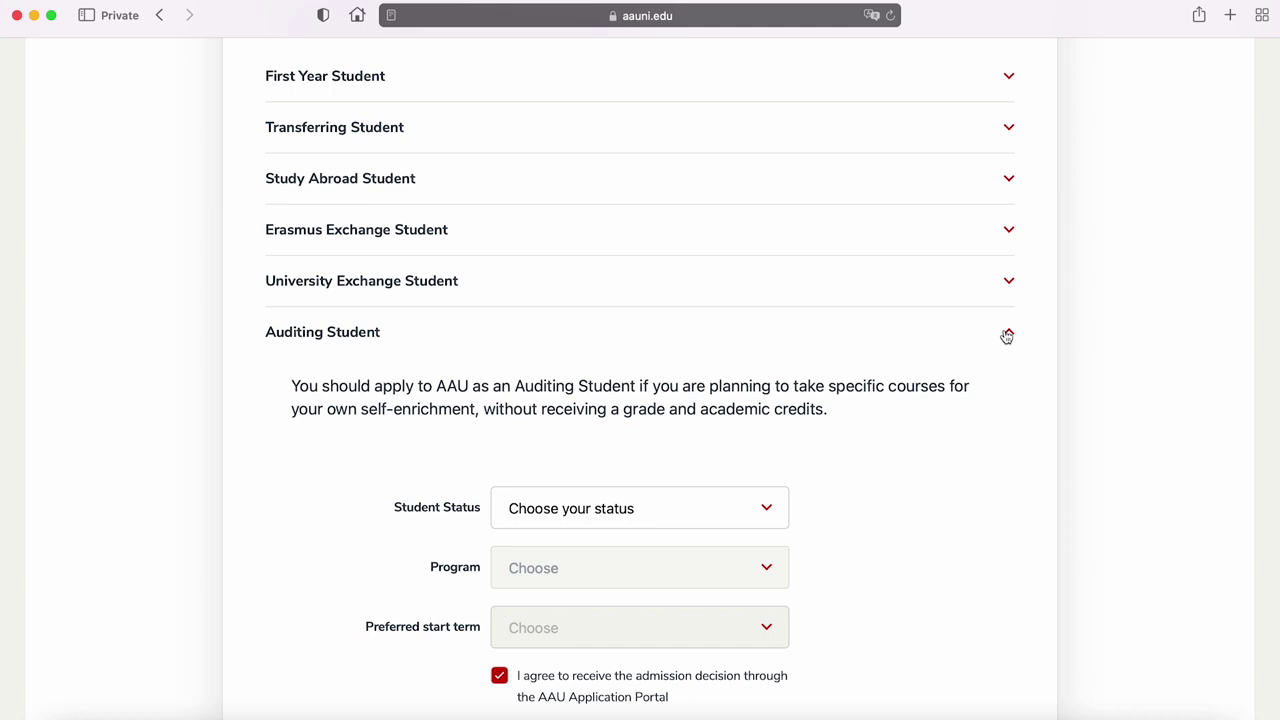
pyautogui.click(1006, 336)
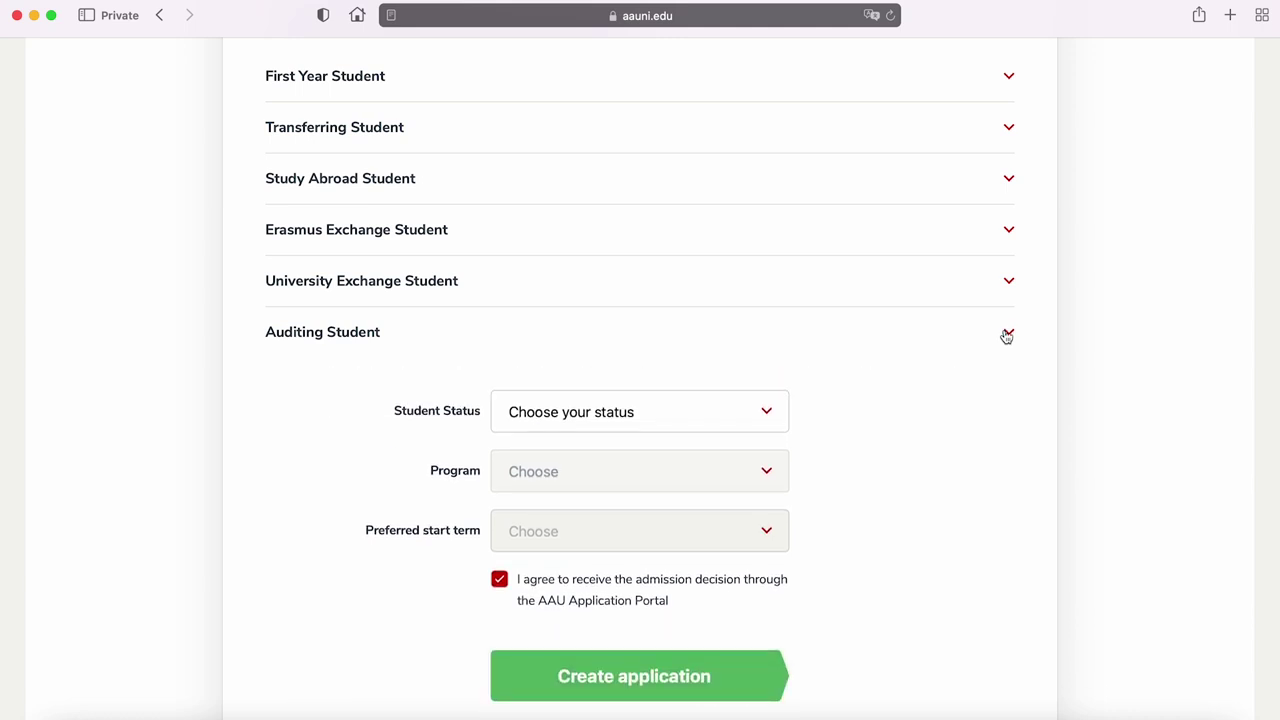
pyautogui.scroll(-3, 1276, 470)
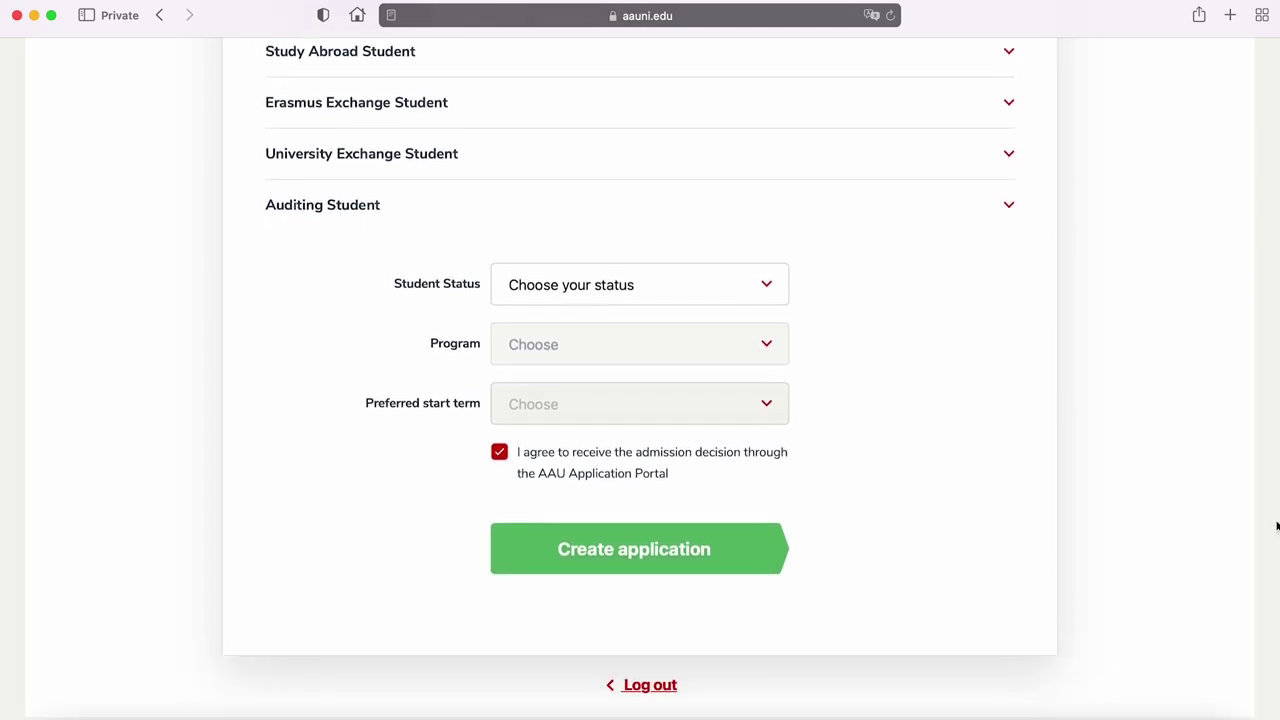
pyautogui.scroll(-2, 1276, 530)
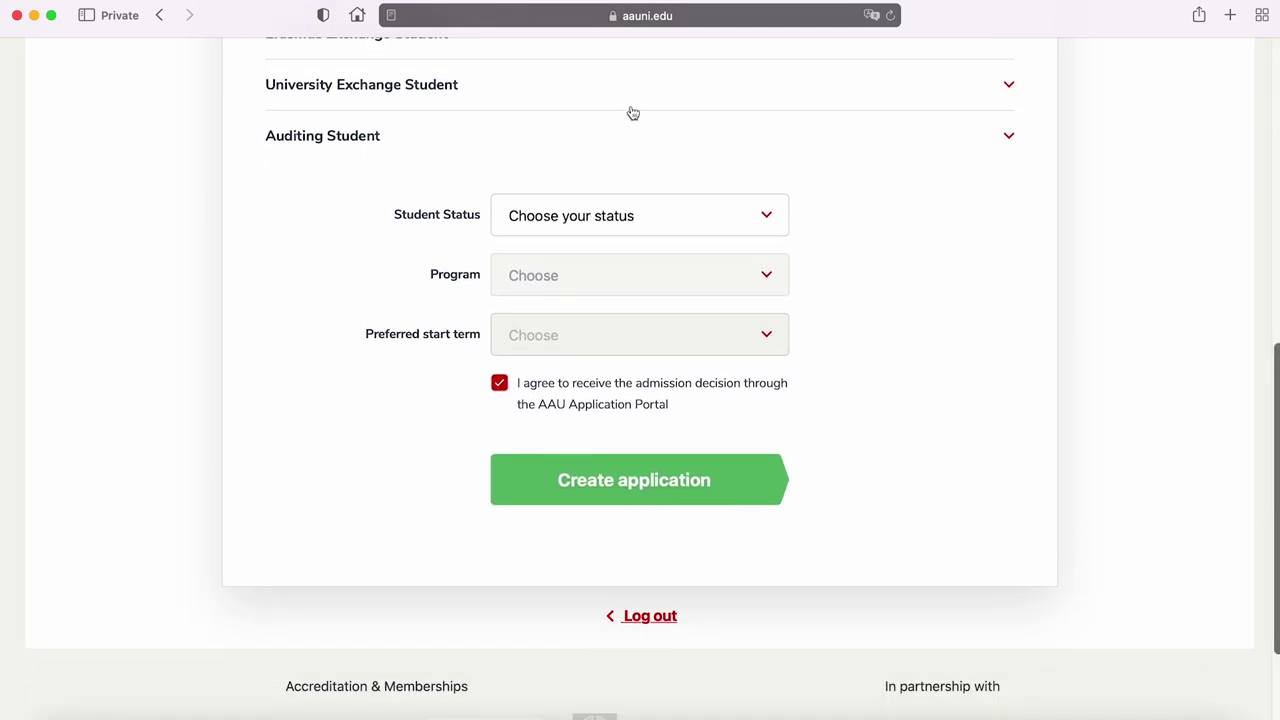
# Set student status to First Year and program to Business Administration: Accounting and Finance
pyautogui.click(738, 226)
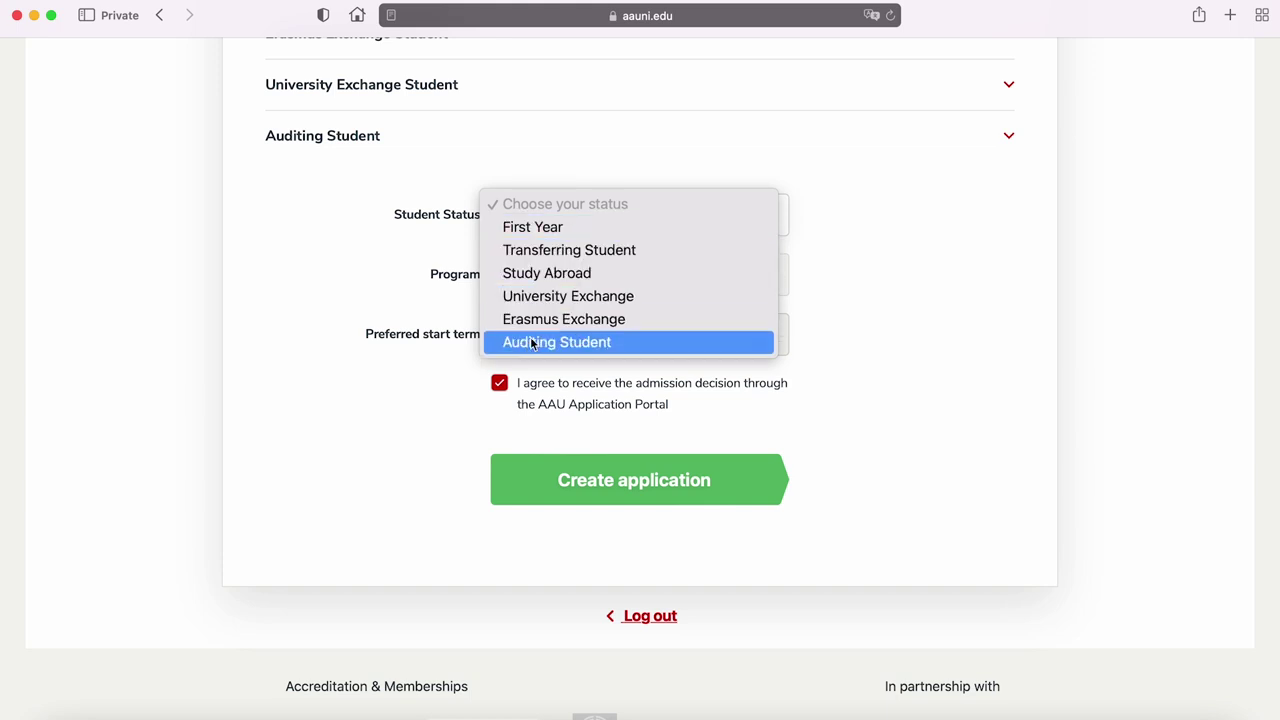
pyautogui.click(563, 232)
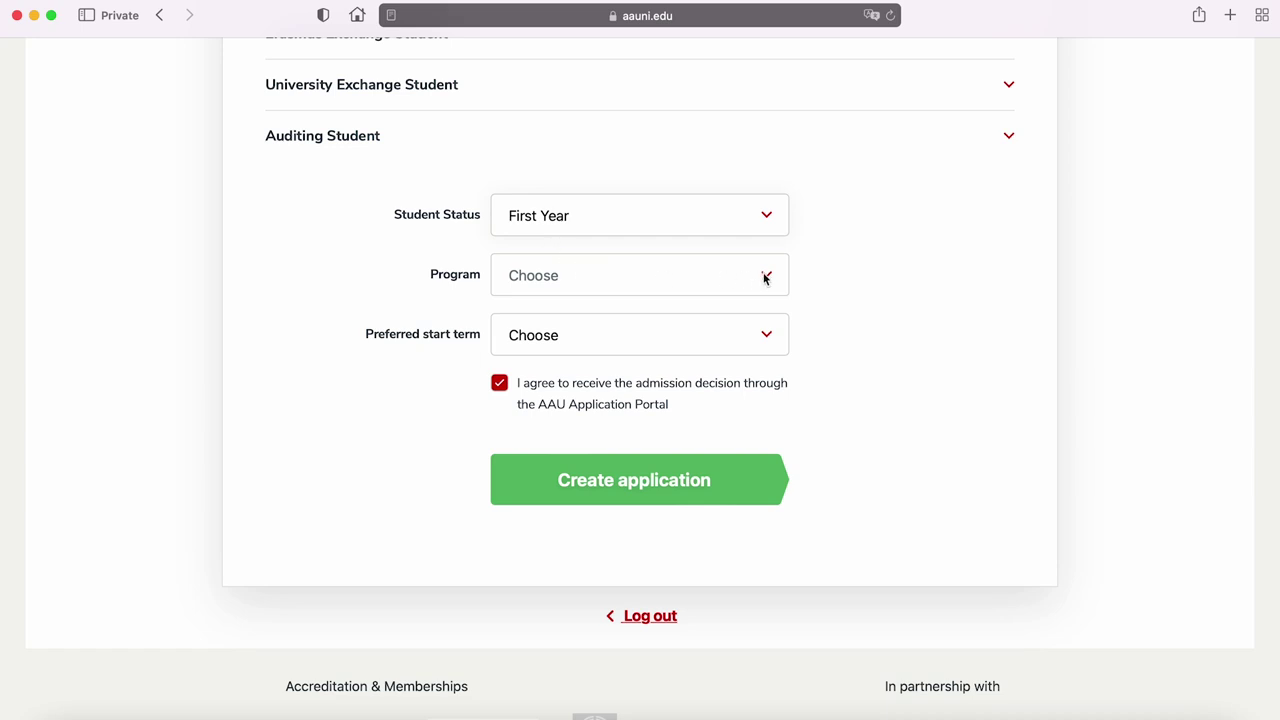
pyautogui.click(765, 279)
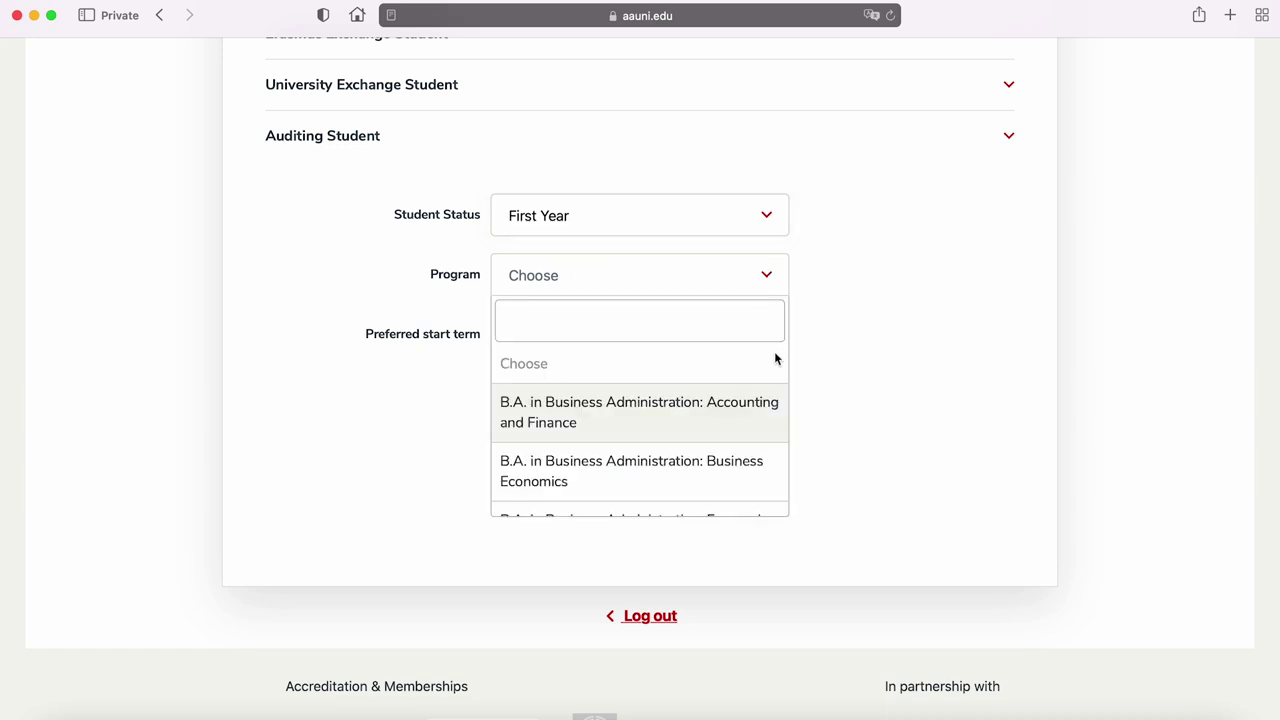
pyautogui.scroll(-1, 779, 363)
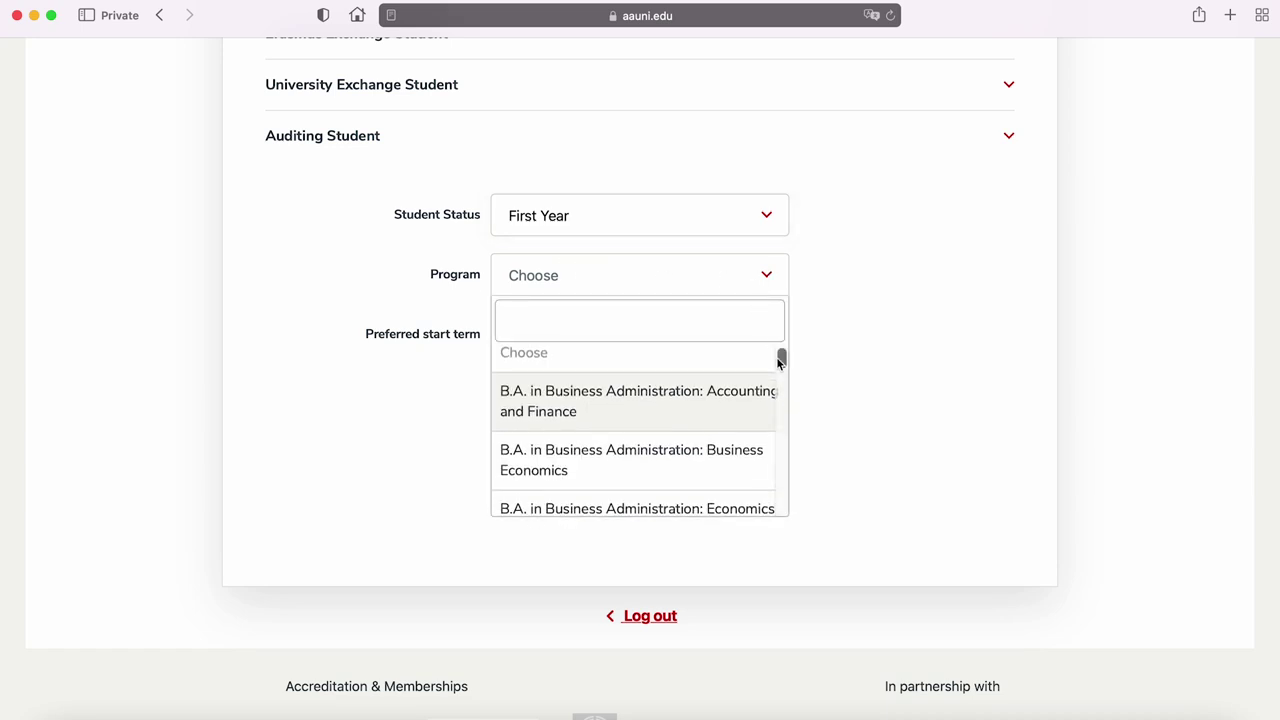
pyautogui.moveTo(781, 357)
pyautogui.mouseDown()
pyautogui.moveTo(781, 503)
pyautogui.moveTo(784, 359)
pyautogui.mouseUp()
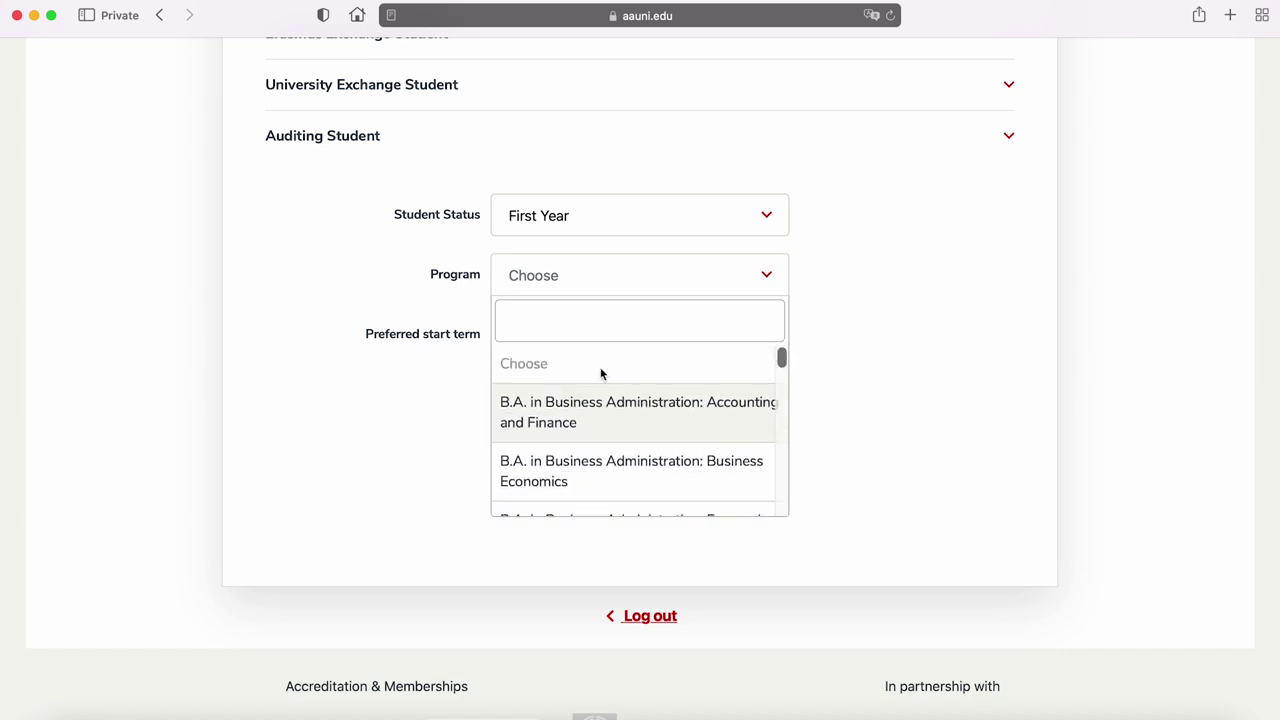
pyautogui.click(597, 420)
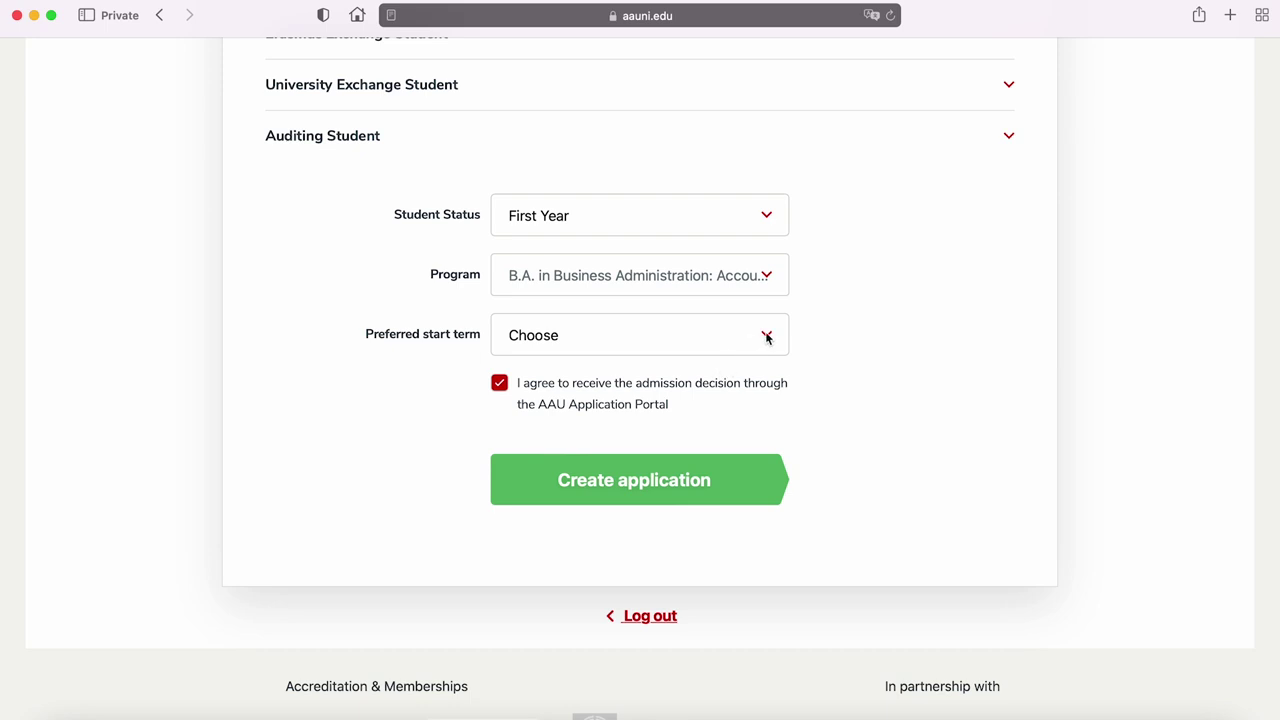
# Choose 2023 Fall as the start term and create the application
pyautogui.click(761, 338)
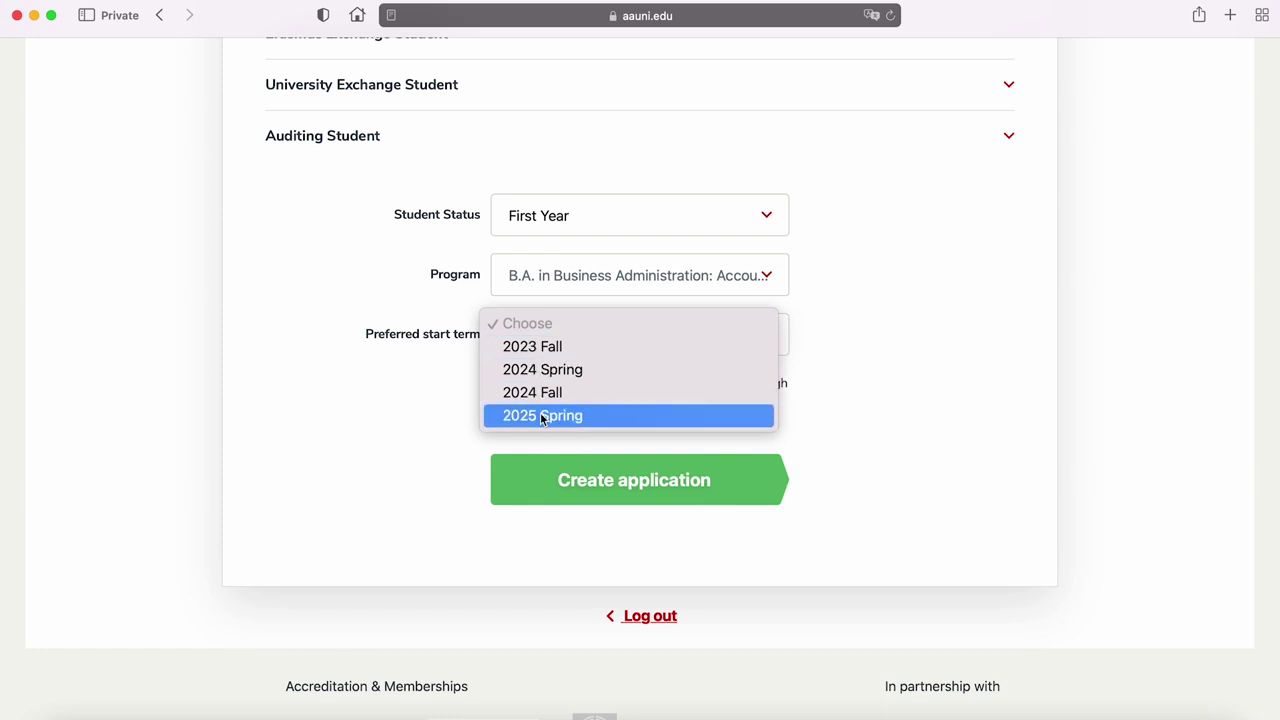
pyautogui.click(555, 350)
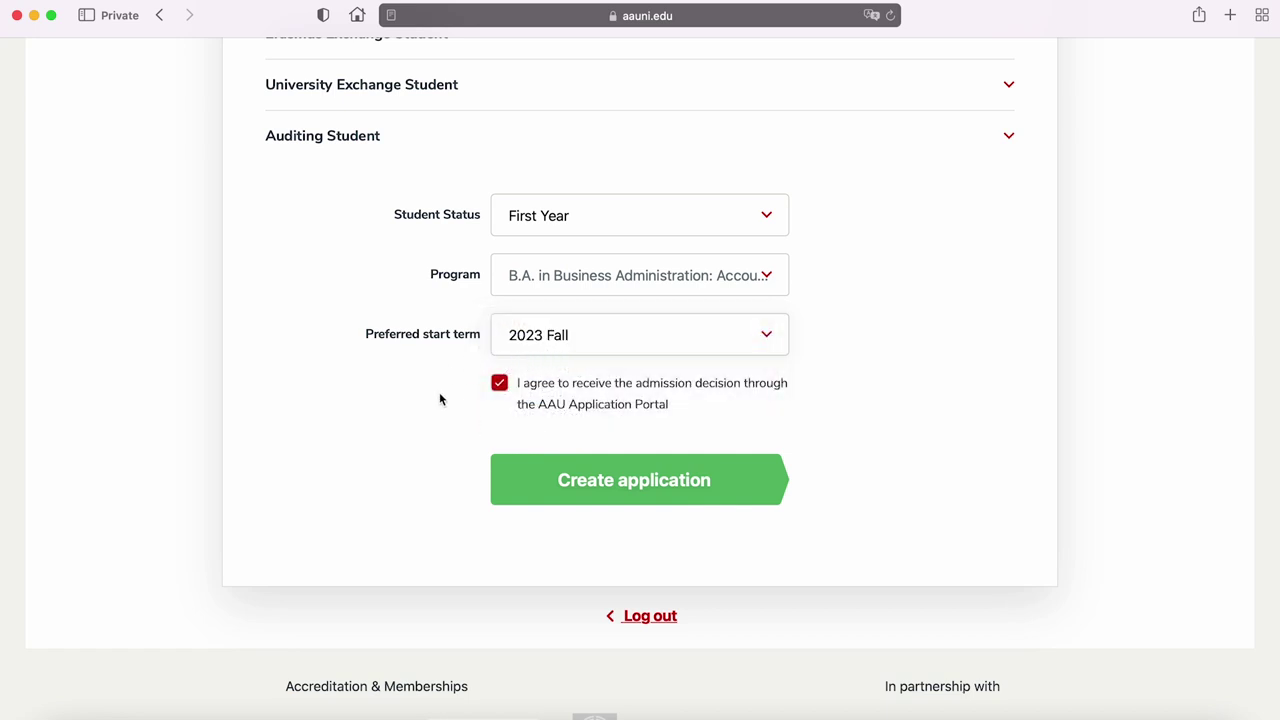
pyautogui.click(726, 468)
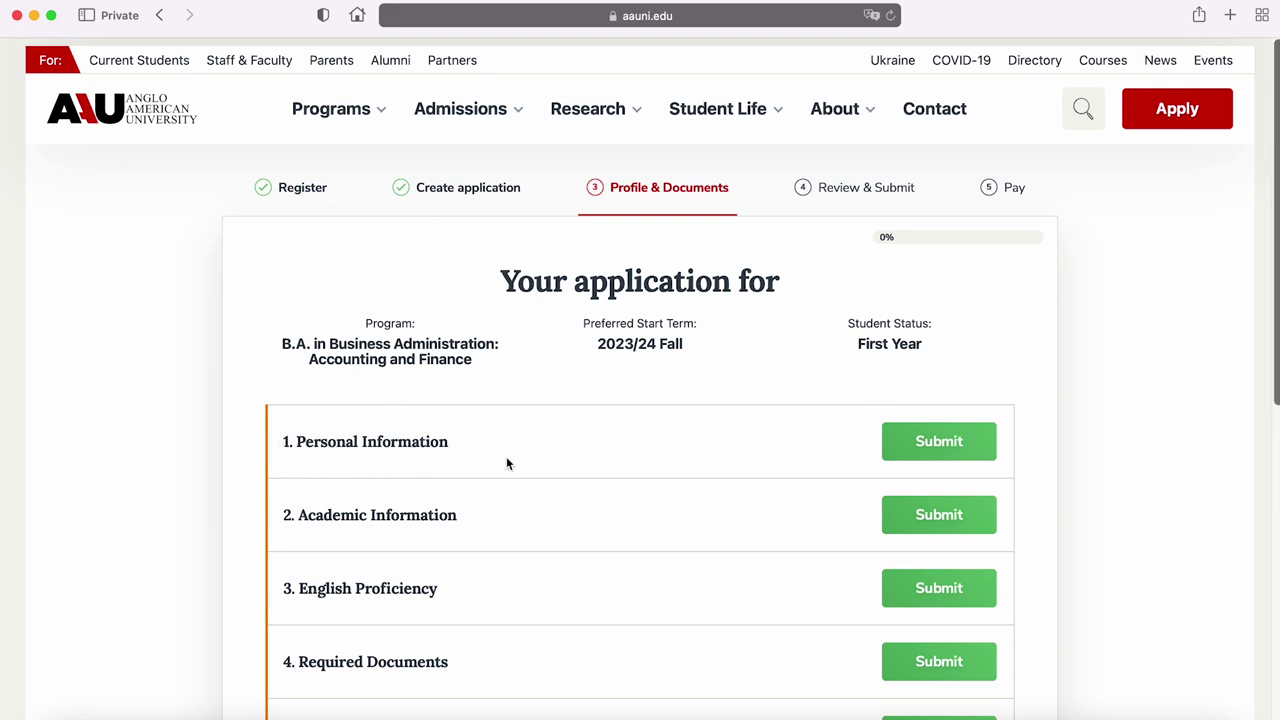
# Enter the name, birthdate 20030203, sex F, Czech citizenship and the Rodné číslo
pyautogui.click(940, 456)
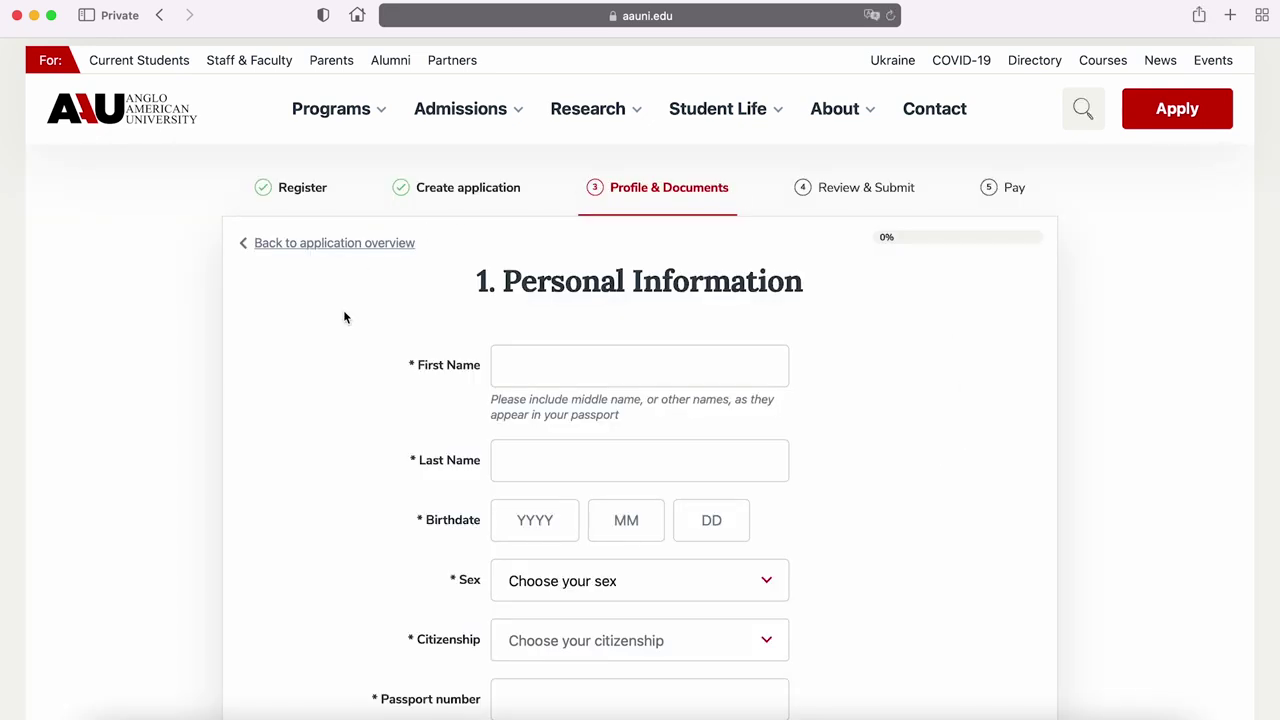
pyautogui.scroll(-5, 1178, 244)
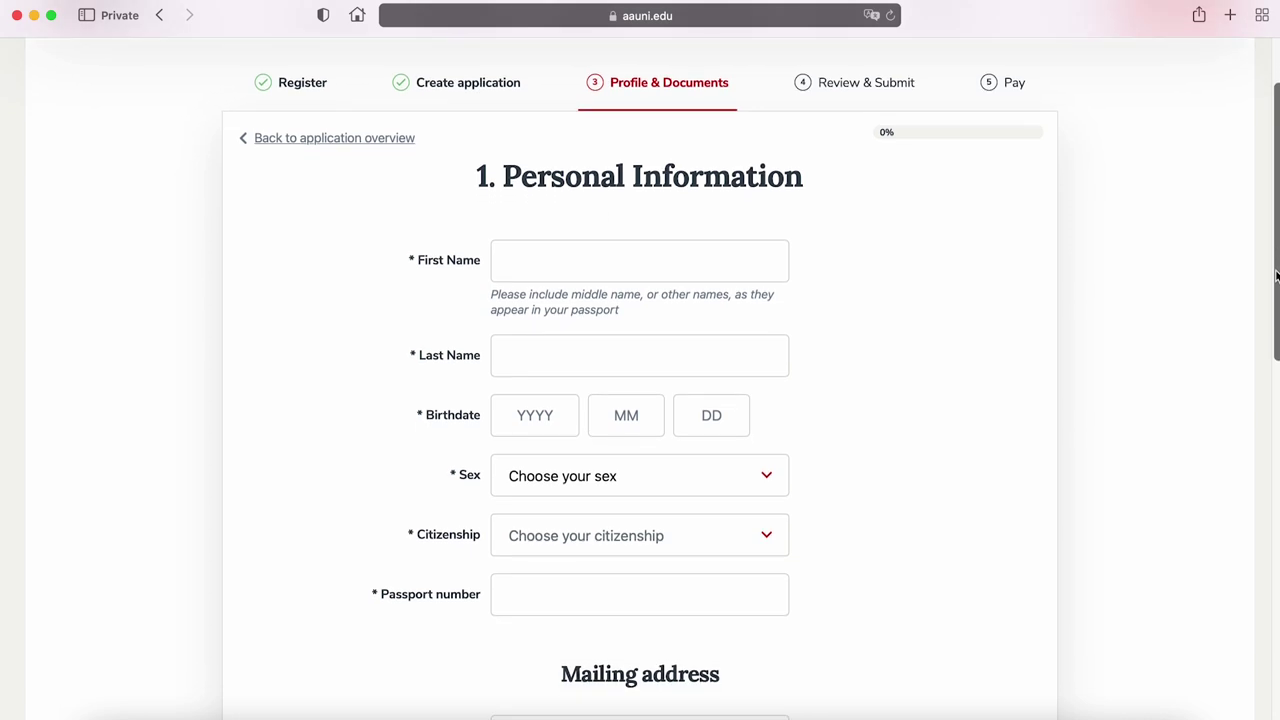
pyautogui.write('Name')
pyautogui.click(535, 333)
pyautogui.write('20030203')
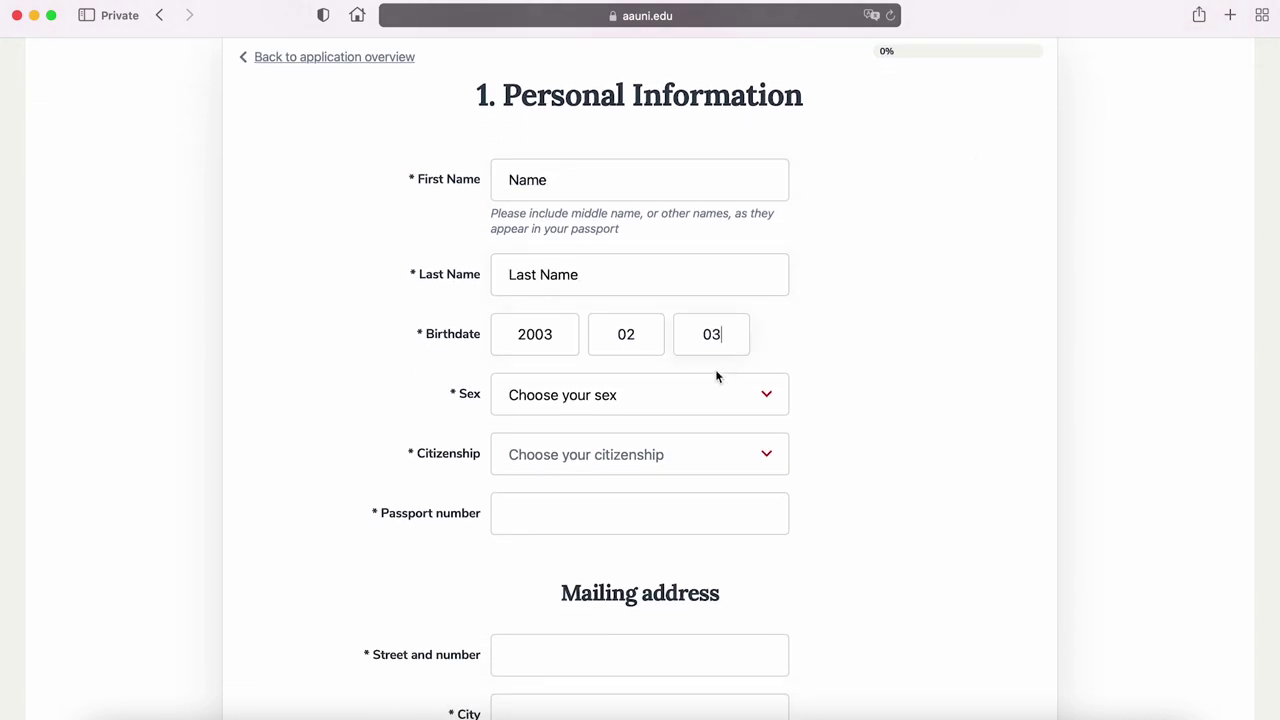
pyautogui.click(760, 394)
pyautogui.click(676, 398)
pyautogui.click(714, 450)
pyautogui.write('cz')
pyautogui.click(622, 546)
pyautogui.click(617, 522)
pyautogui.write('123456789')
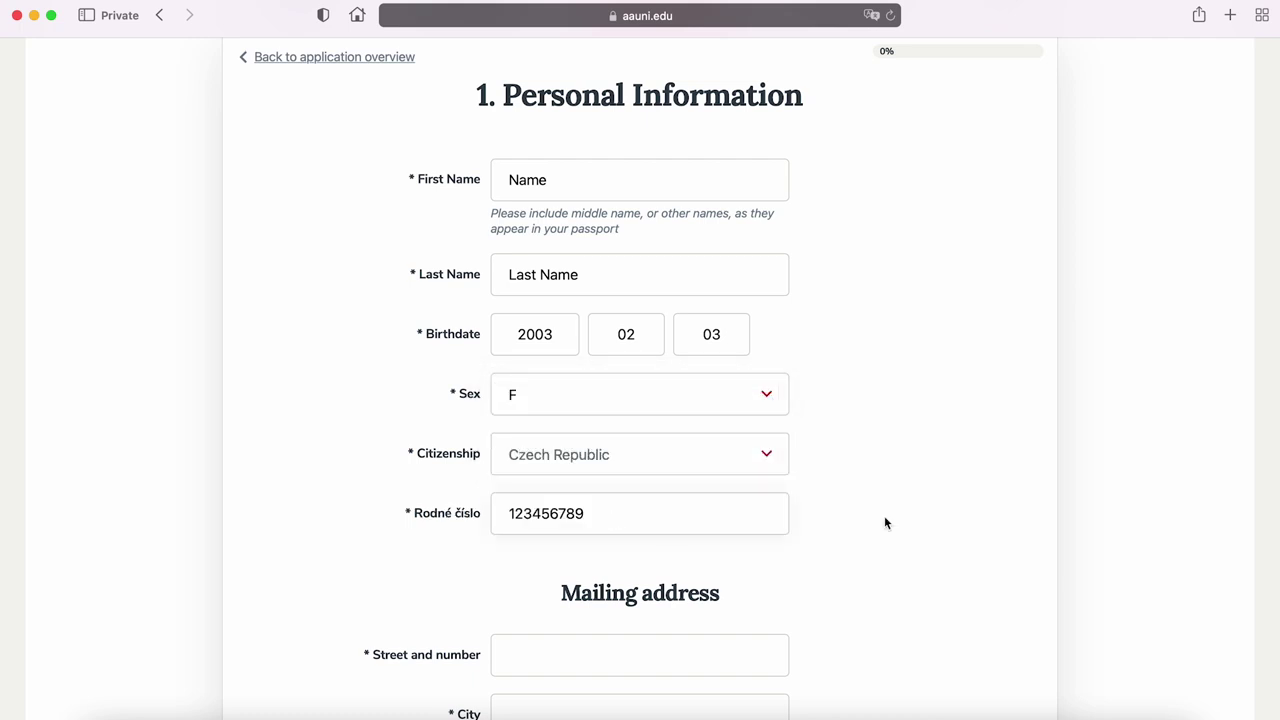
# Enter the street address, city Prague, postal code and Czech Republic as mailing country
pyautogui.scroll(-5, 886, 523)
pyautogui.click(538, 137)
pyautogui.write('Letenská 5')
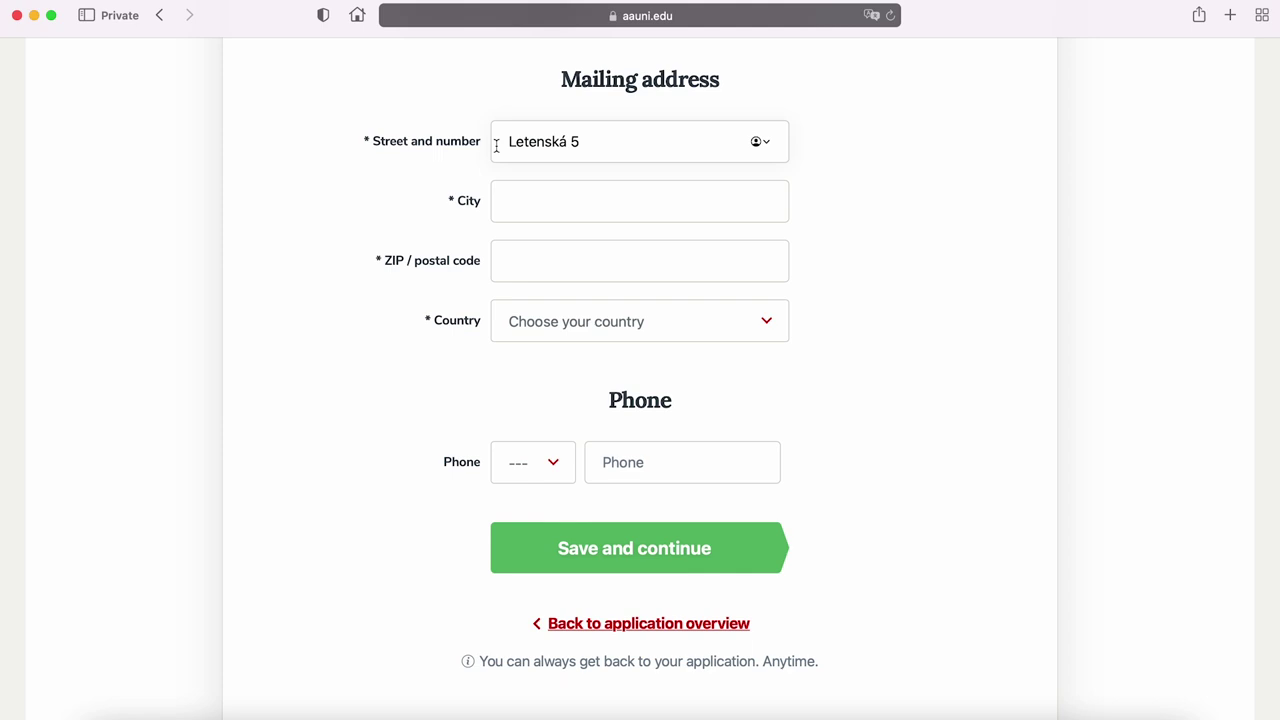
pyautogui.click(471, 205)
pyautogui.write('Prague')
pyautogui.click(516, 264)
pyautogui.write('11800')
pyautogui.click(520, 314)
pyautogui.write('cze')
pyautogui.click(528, 410)
# Add the phone number with +420 country code and save Personal Information
pyautogui.click(533, 462)
pyautogui.press('Return')
pyautogui.press('Tab')
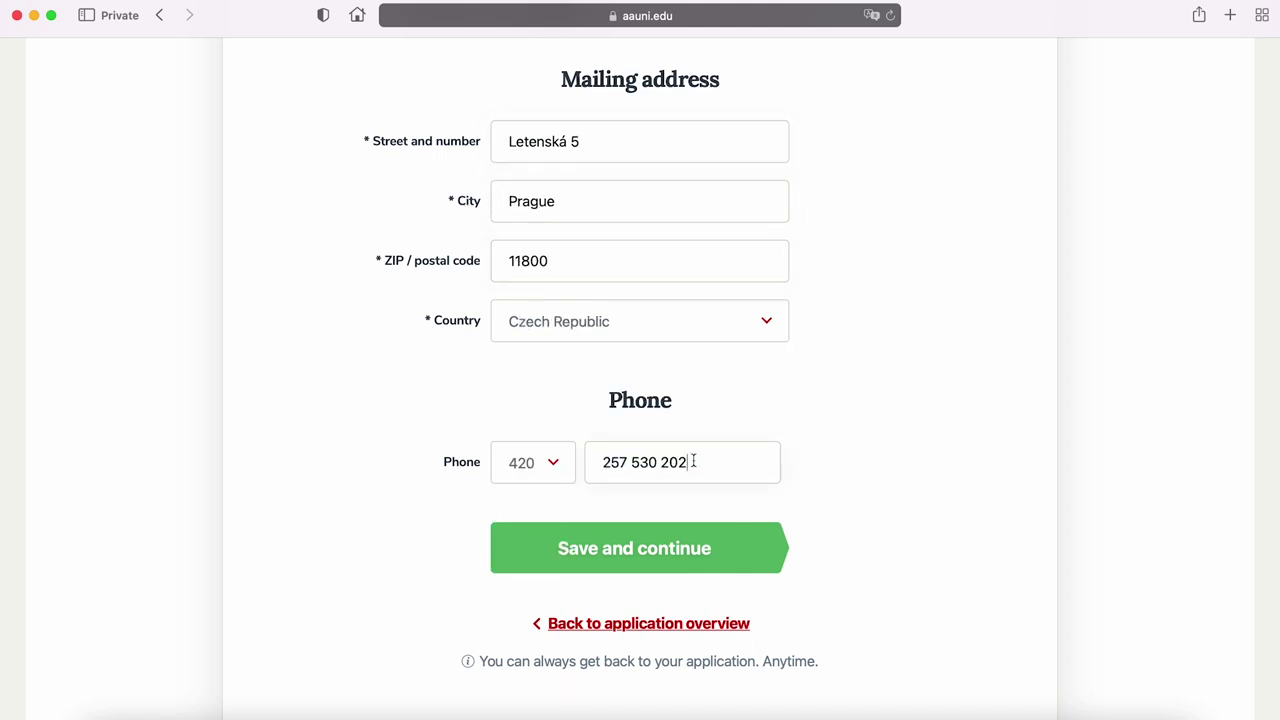
pyautogui.click(725, 563)
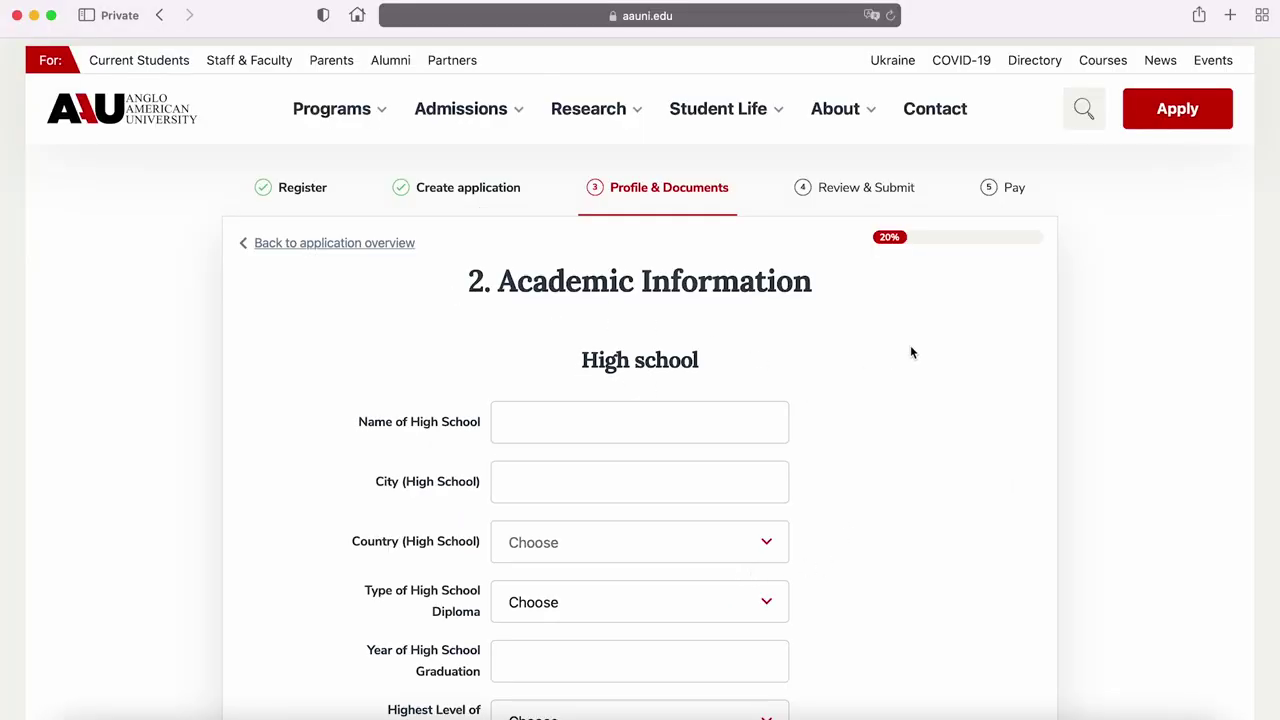
# Enter International High School in San Diego, United States as the high school
pyautogui.moveTo(1275, 226); pyautogui.dragTo(1276, 335)
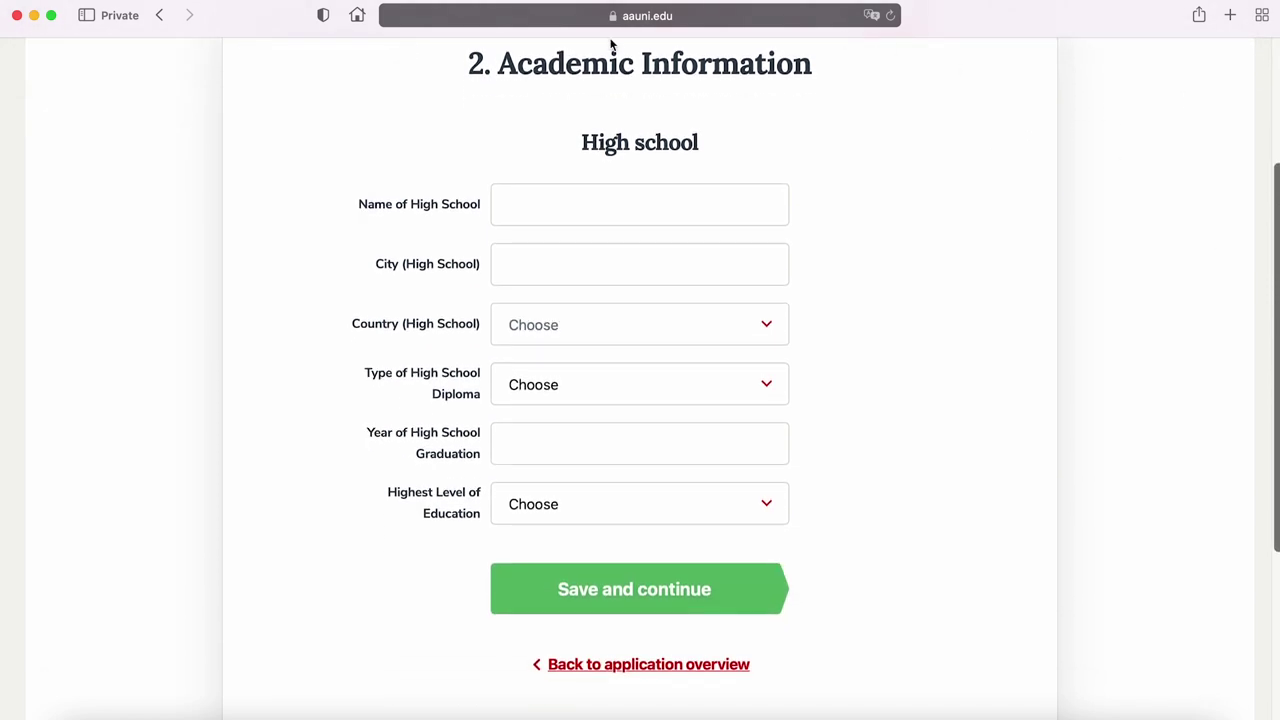
pyautogui.click(497, 205)
pyautogui.write('International High School')
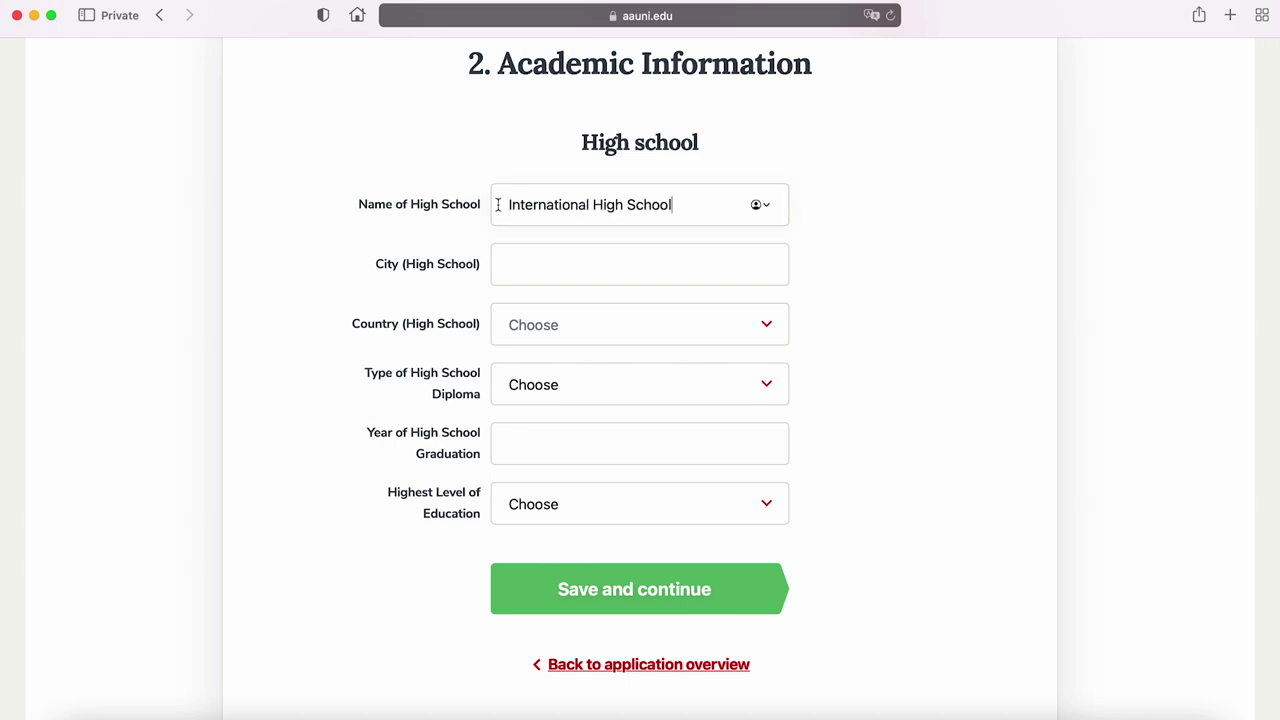
pyautogui.click(717, 182)
pyautogui.click(500, 263)
pyautogui.write('San Diego')
pyautogui.click(555, 326)
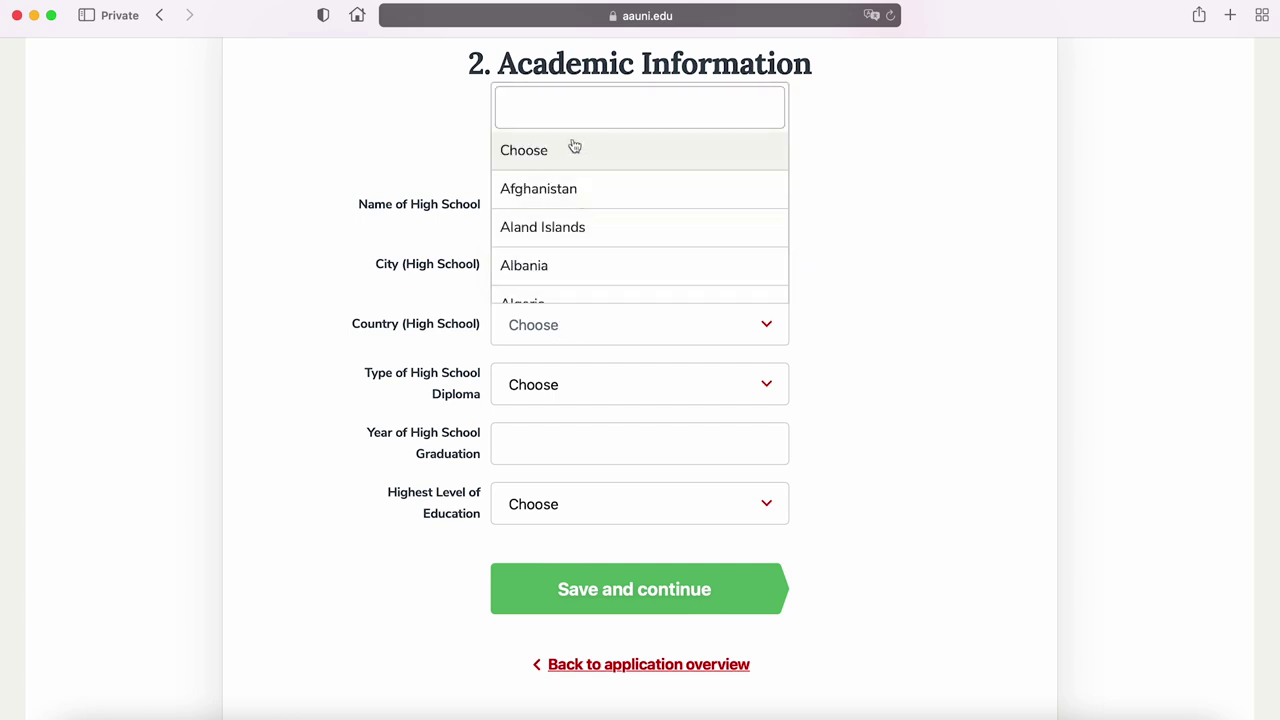
pyautogui.write('United St')
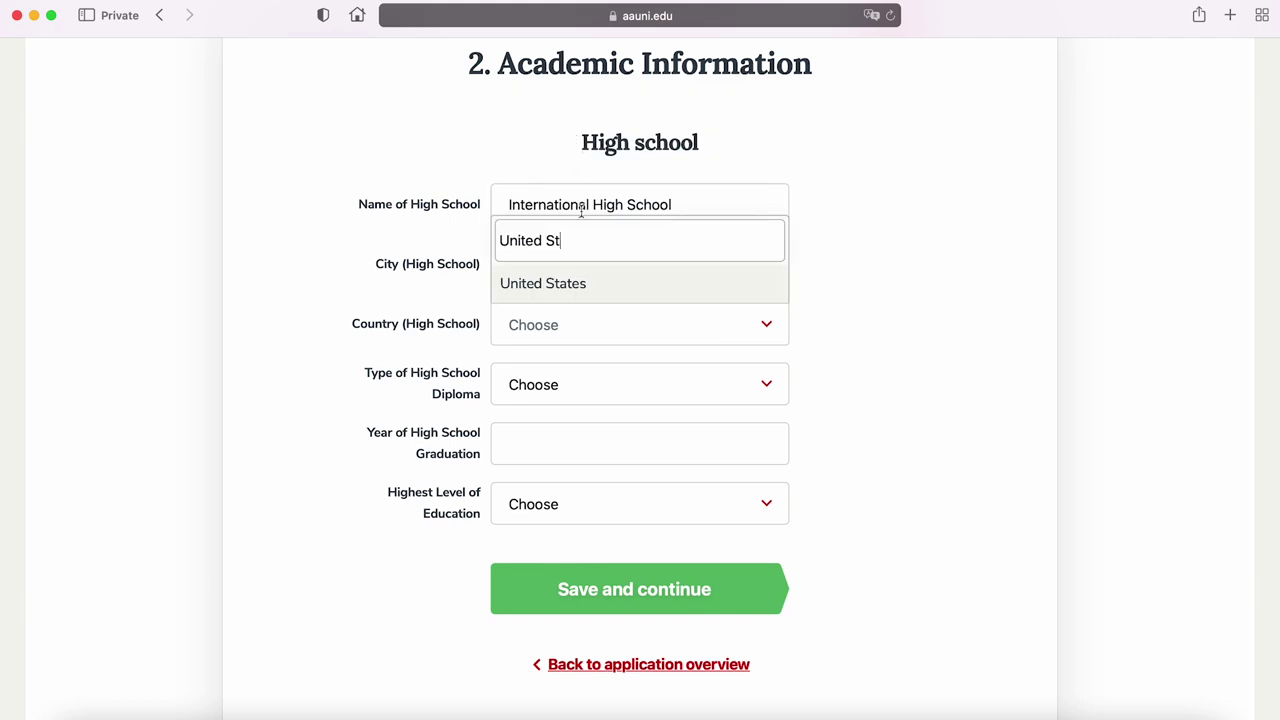
pyautogui.click(581, 288)
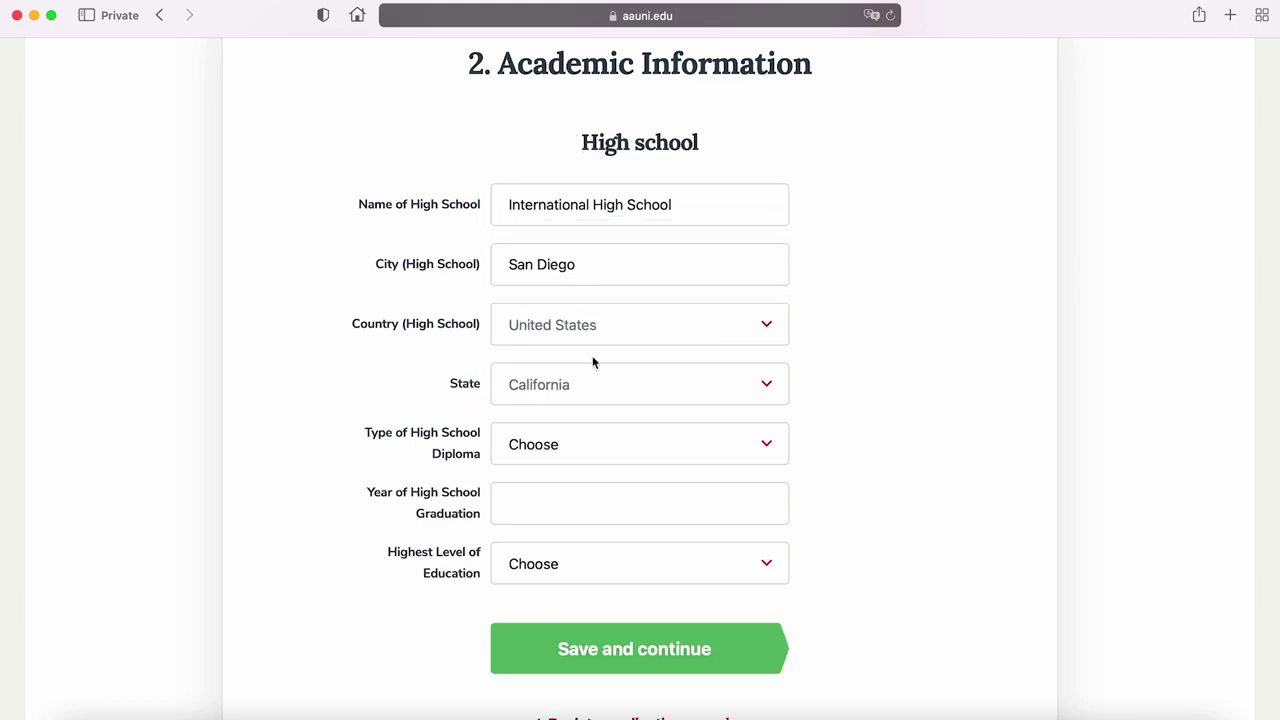
# Set National High School Diploma, graduation year 2023 and Secondary Education, then save
pyautogui.click(574, 445)
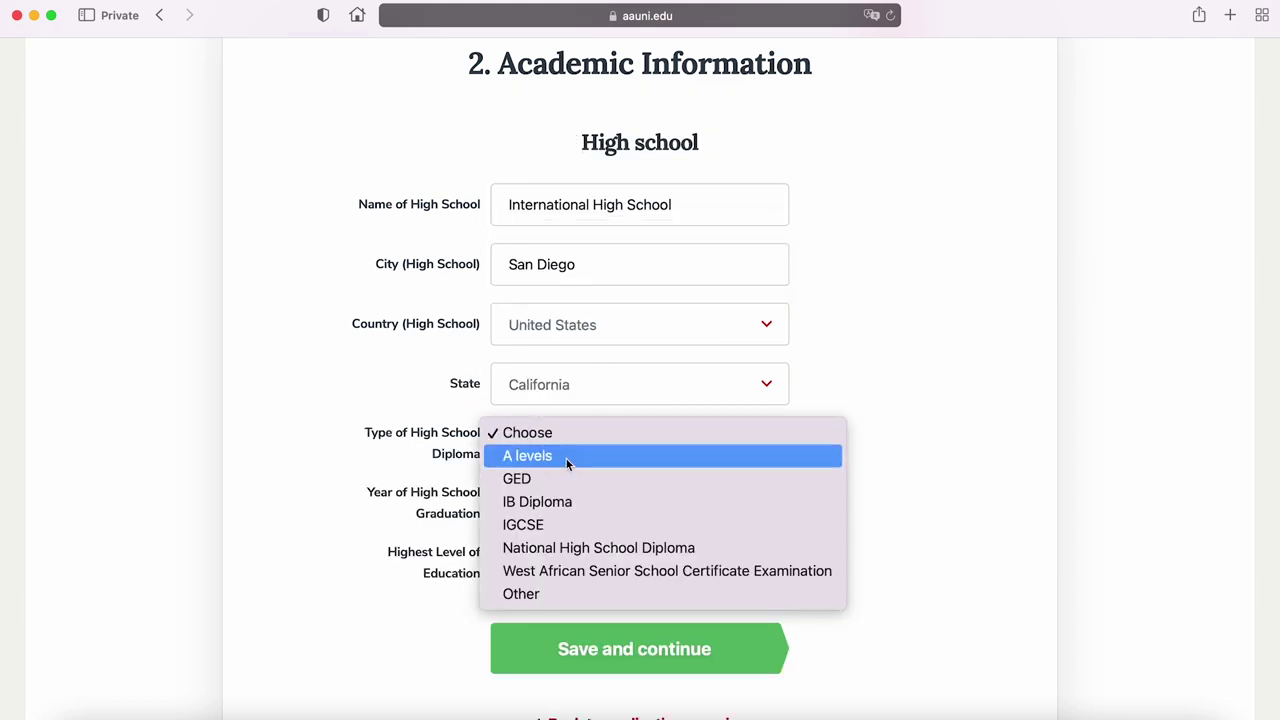
pyautogui.click(543, 549)
pyautogui.click(540, 505)
pyautogui.write('2023')
pyautogui.click(567, 571)
pyautogui.click(571, 577)
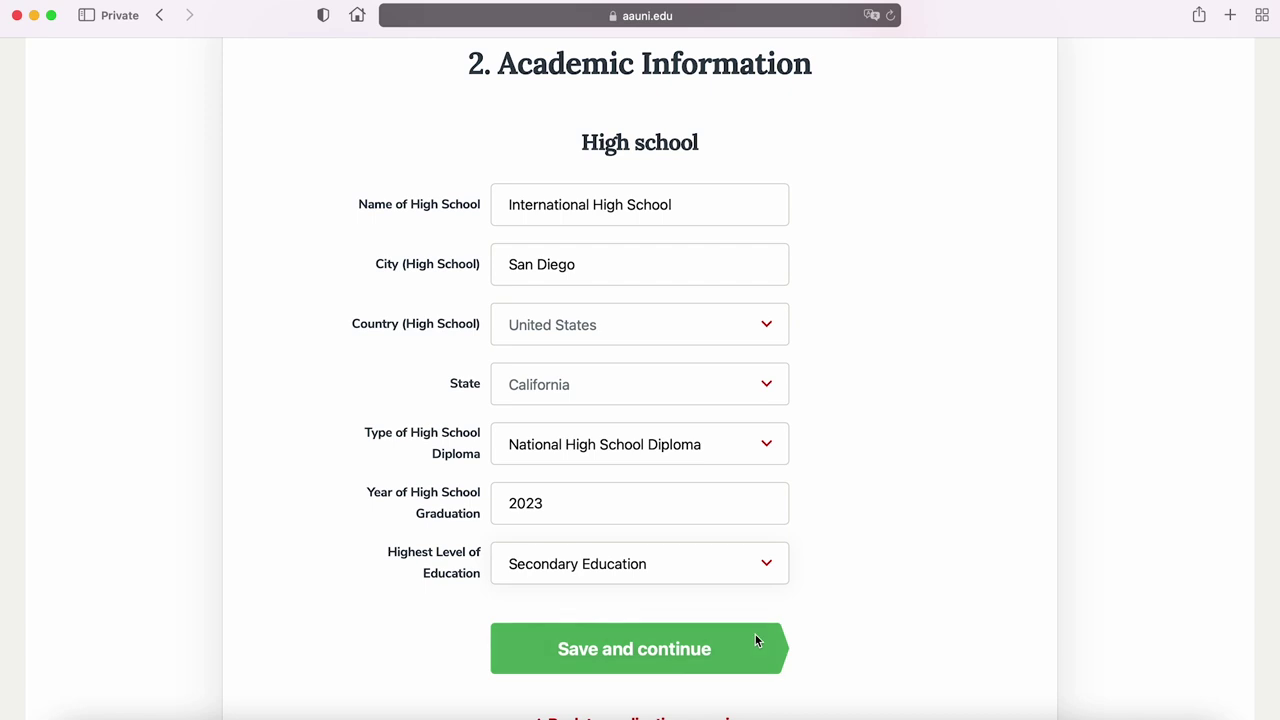
pyautogui.click(716, 652)
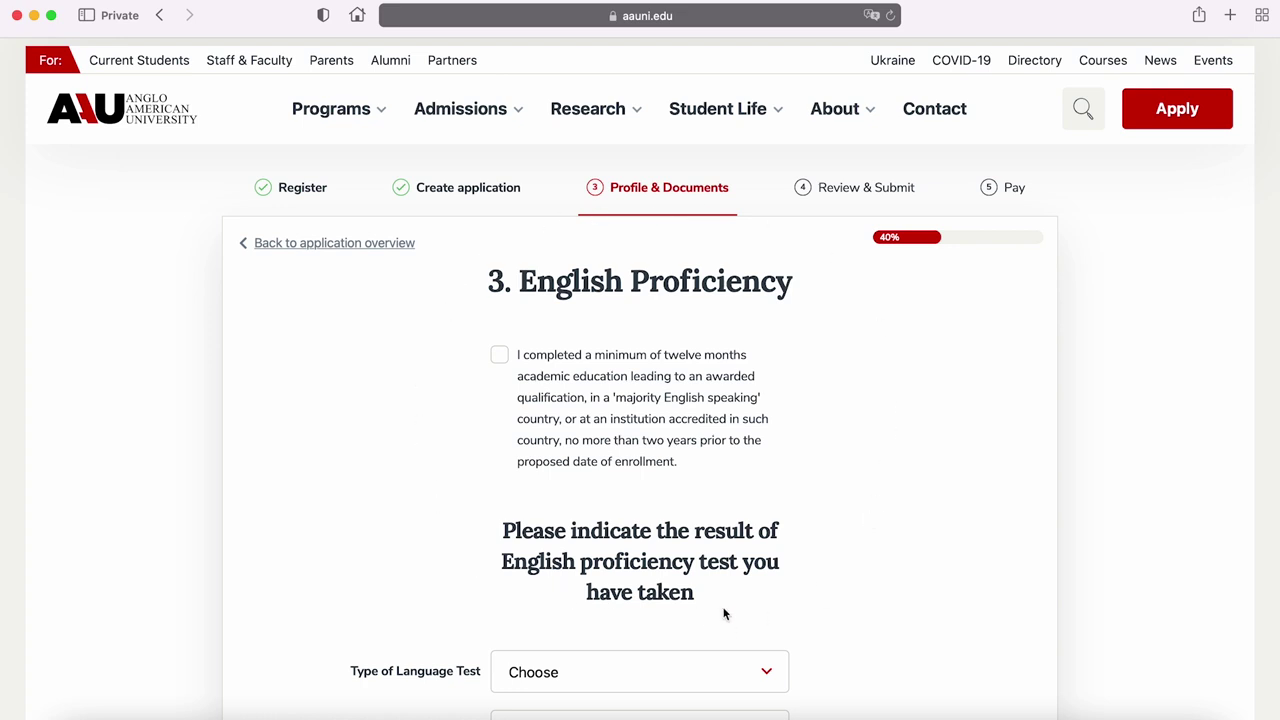
# Look over the blank English Proficiency section, then start a new browser tab
pyautogui.moveTo(1266, 383); pyautogui.dragTo(1277, 490)
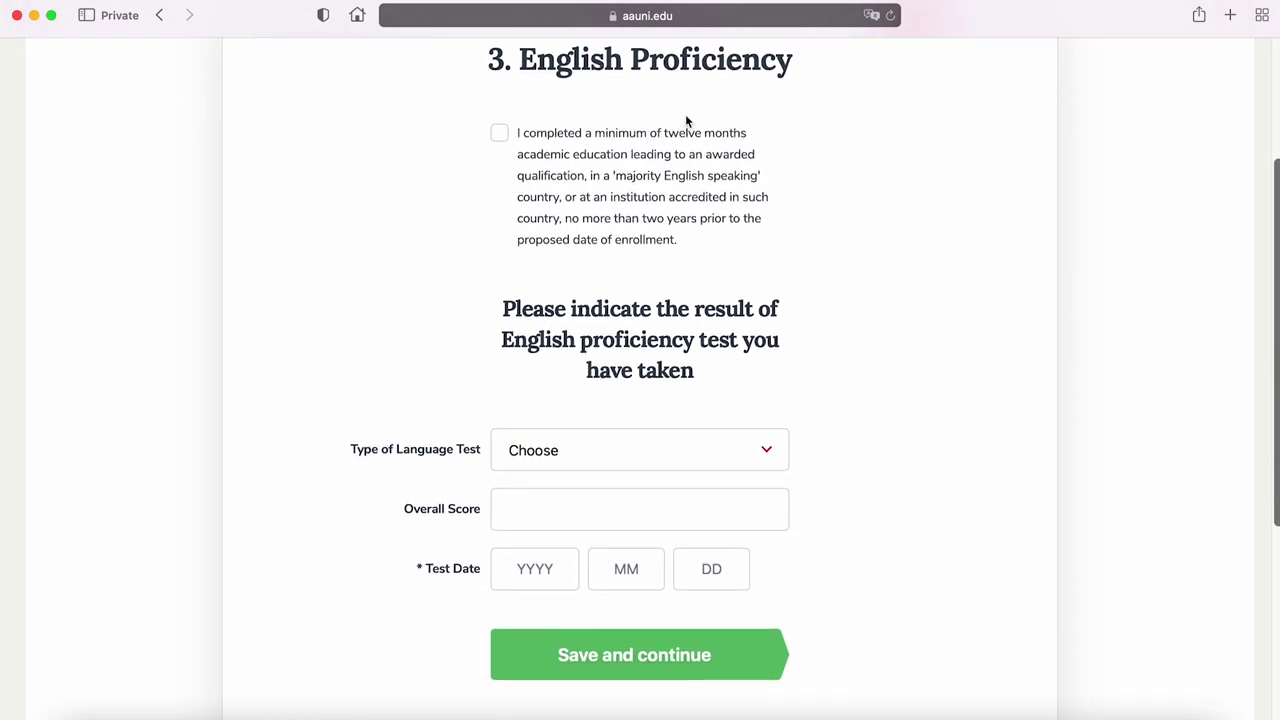
pyautogui.click(1230, 15)
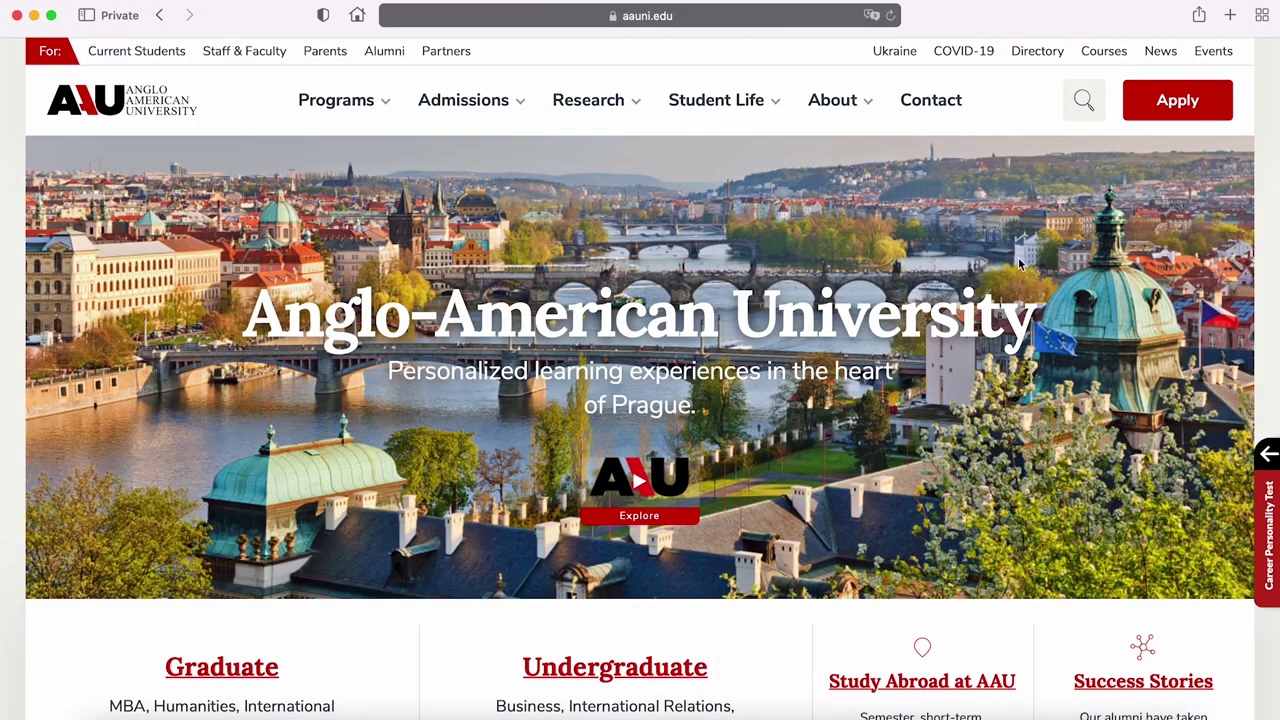
# Check which English language exam results the Undergraduate admissions page accepts
pyautogui.moveTo(476, 106)
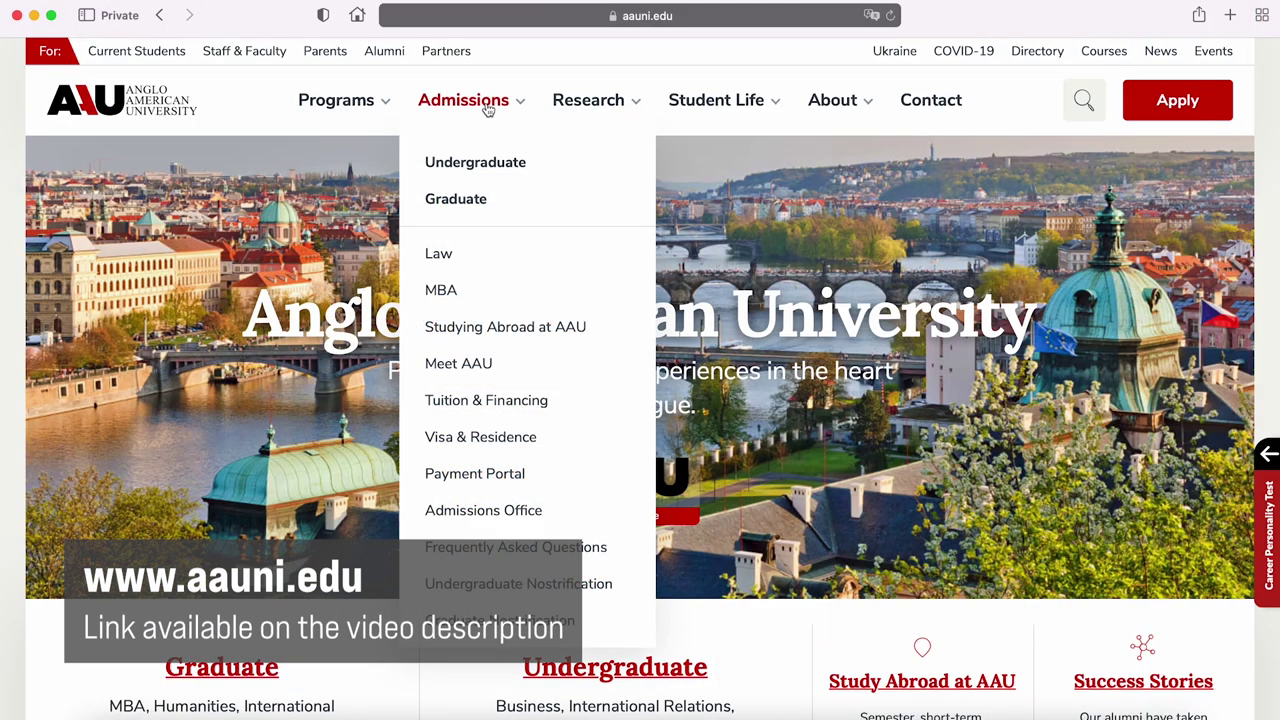
pyautogui.click(506, 172)
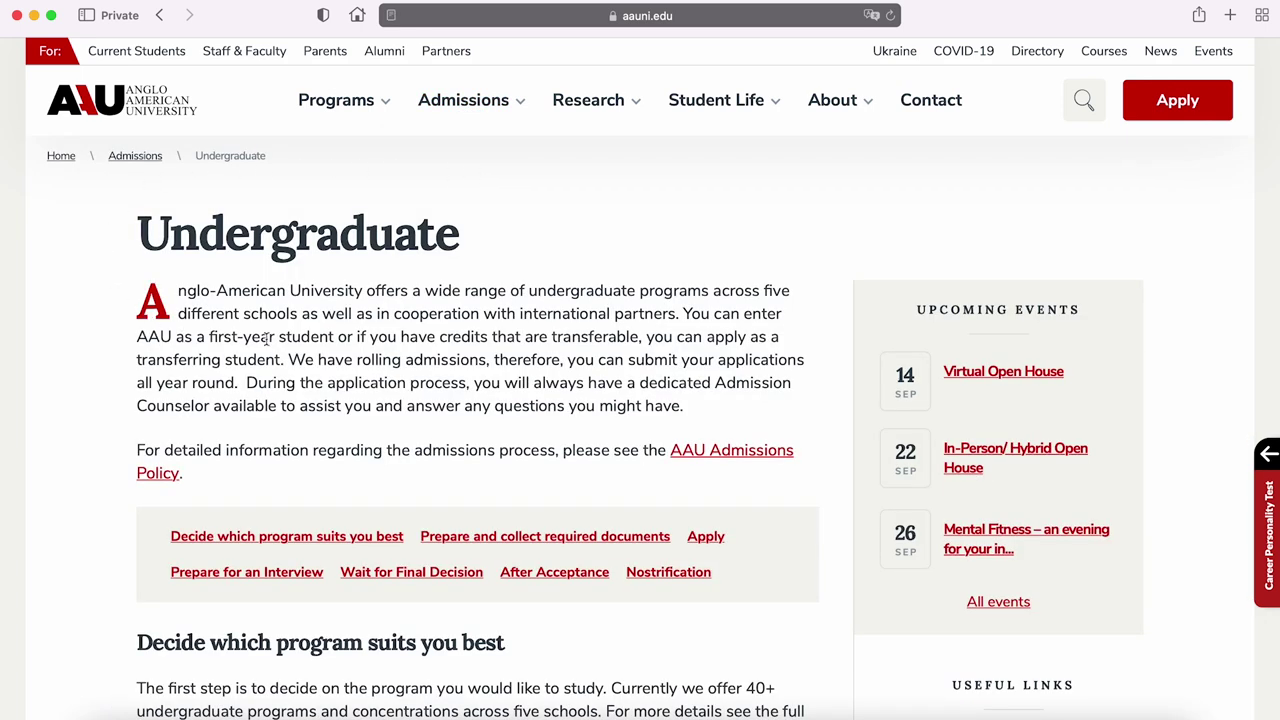
pyautogui.scroll(-15, 1056, 235)
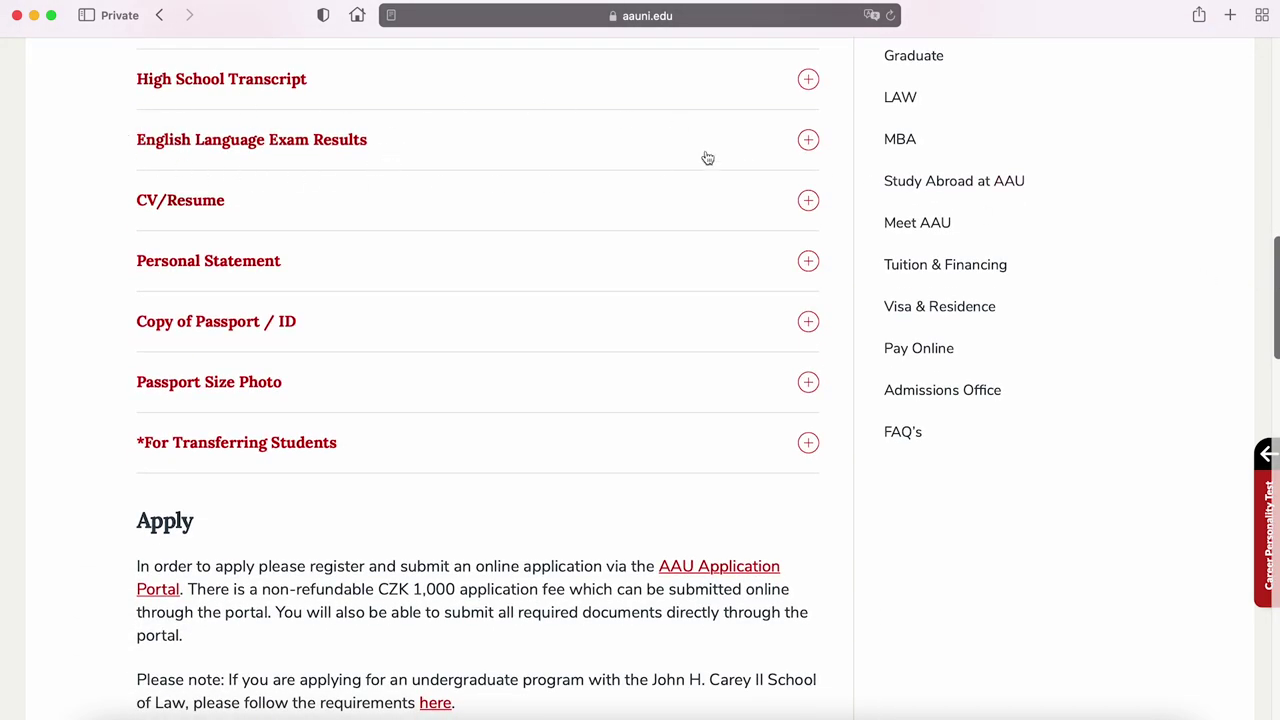
pyautogui.click(796, 146)
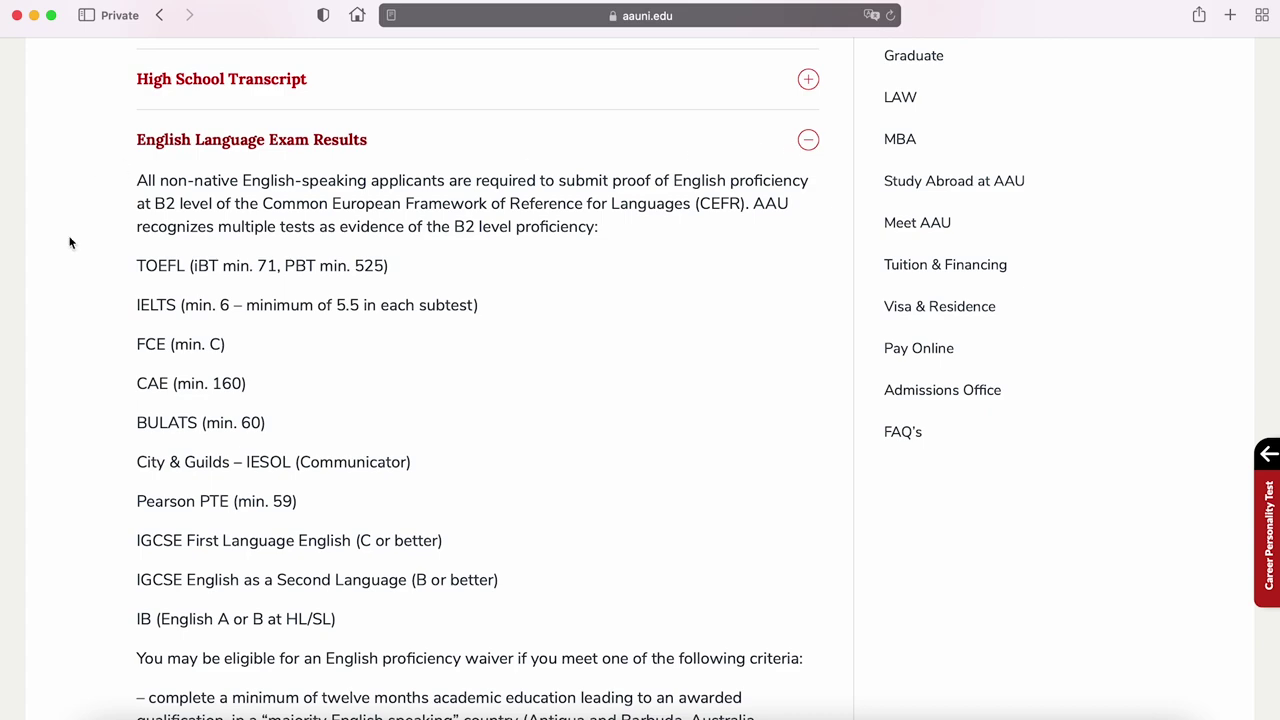
pyautogui.click(808, 142)
pyautogui.scroll(20, 1248, 342)
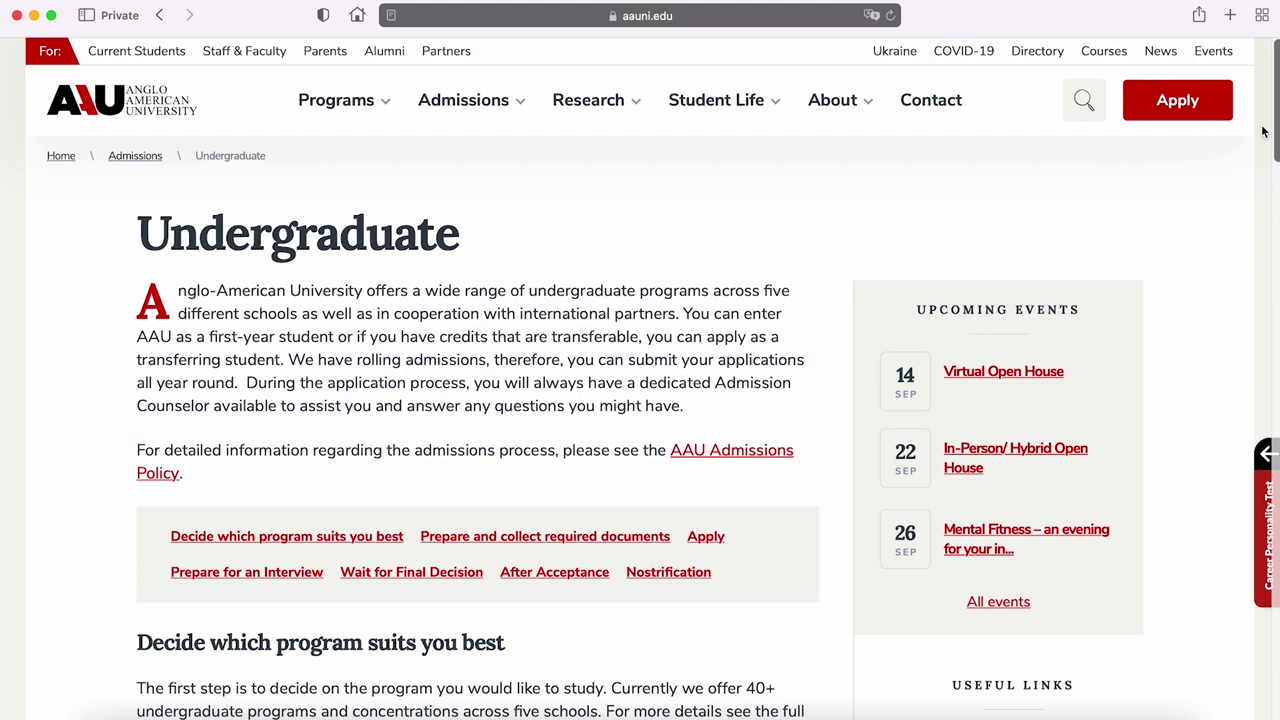
pyautogui.moveTo(510, 104)
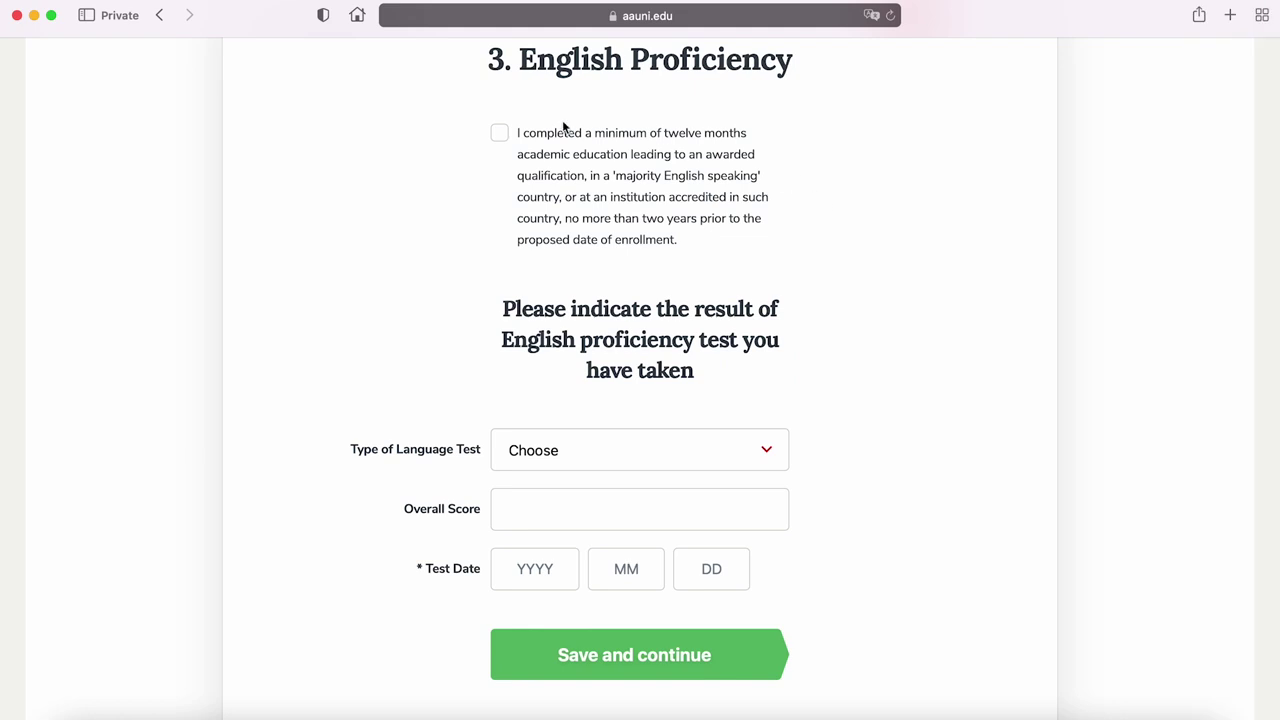
# Claim the twelve-month English-medium education waiver and save English Proficiency
pyautogui.click(499, 134)
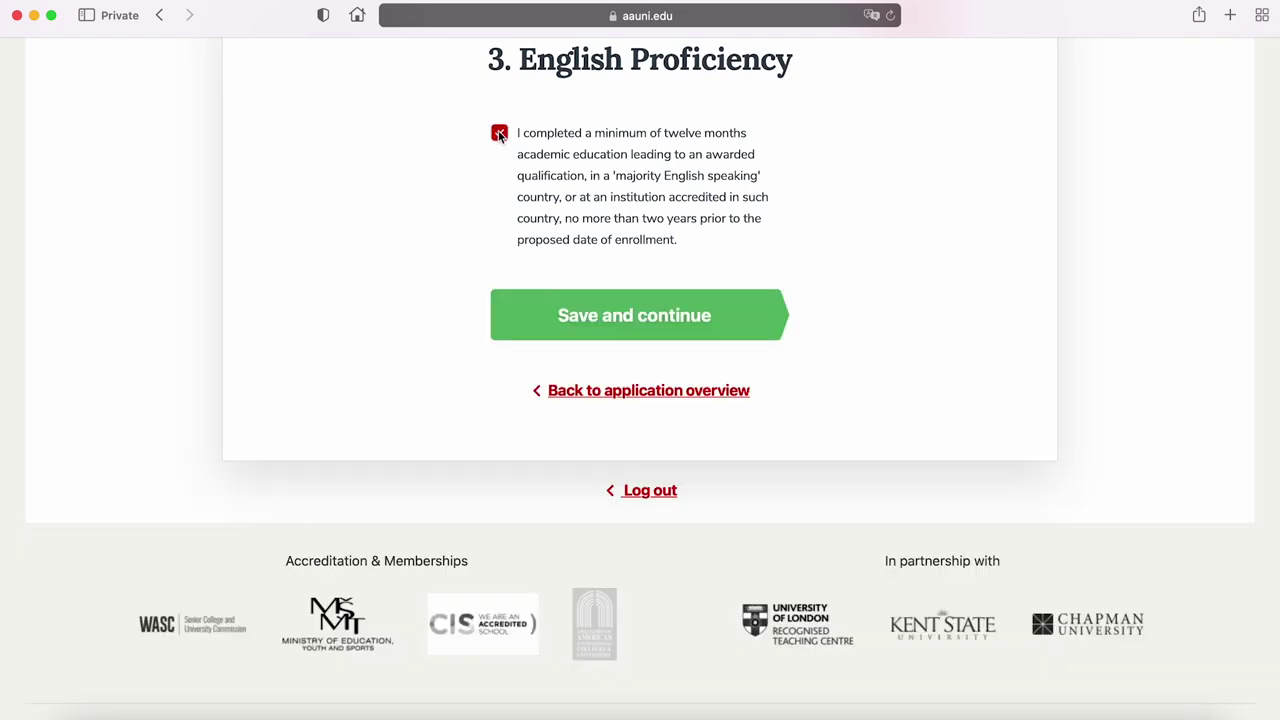
pyautogui.click(720, 325)
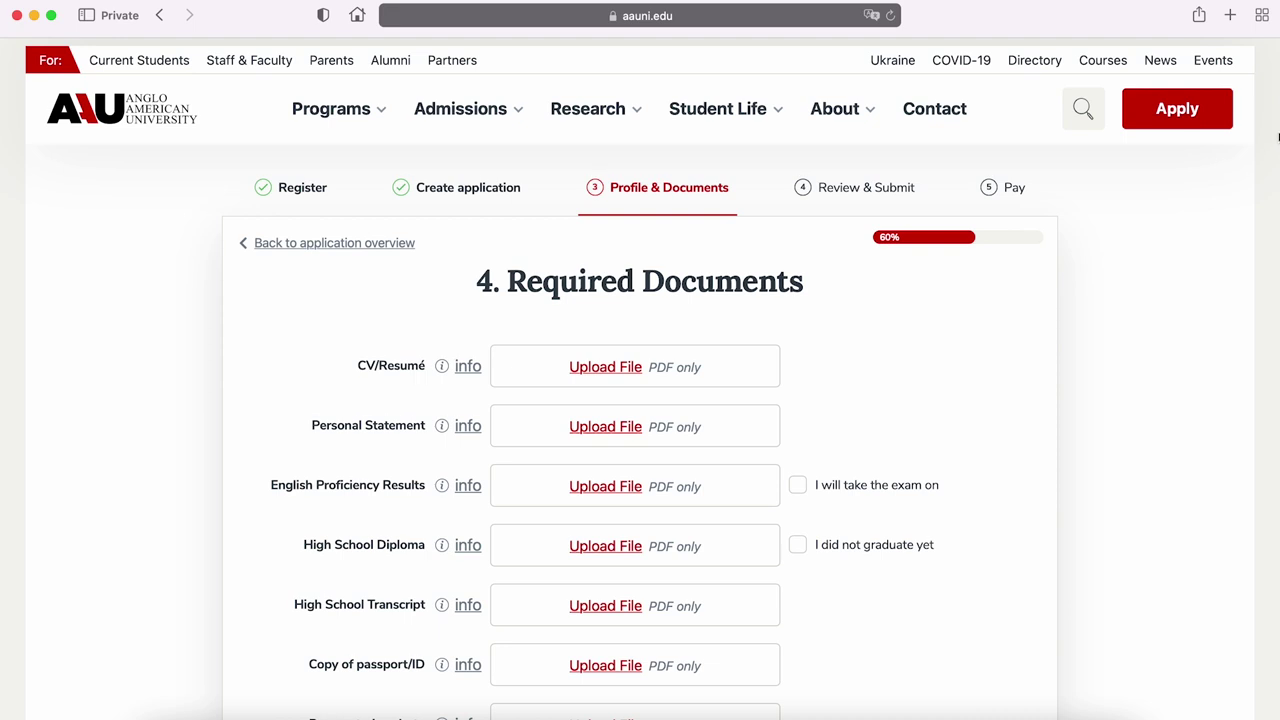
# Upload the CV PDF as CV/Resumé and bring up the Personal Statement guidance
pyautogui.scroll(-1, 1277, 137)
pyautogui.scroll(-5, 1277, 137)
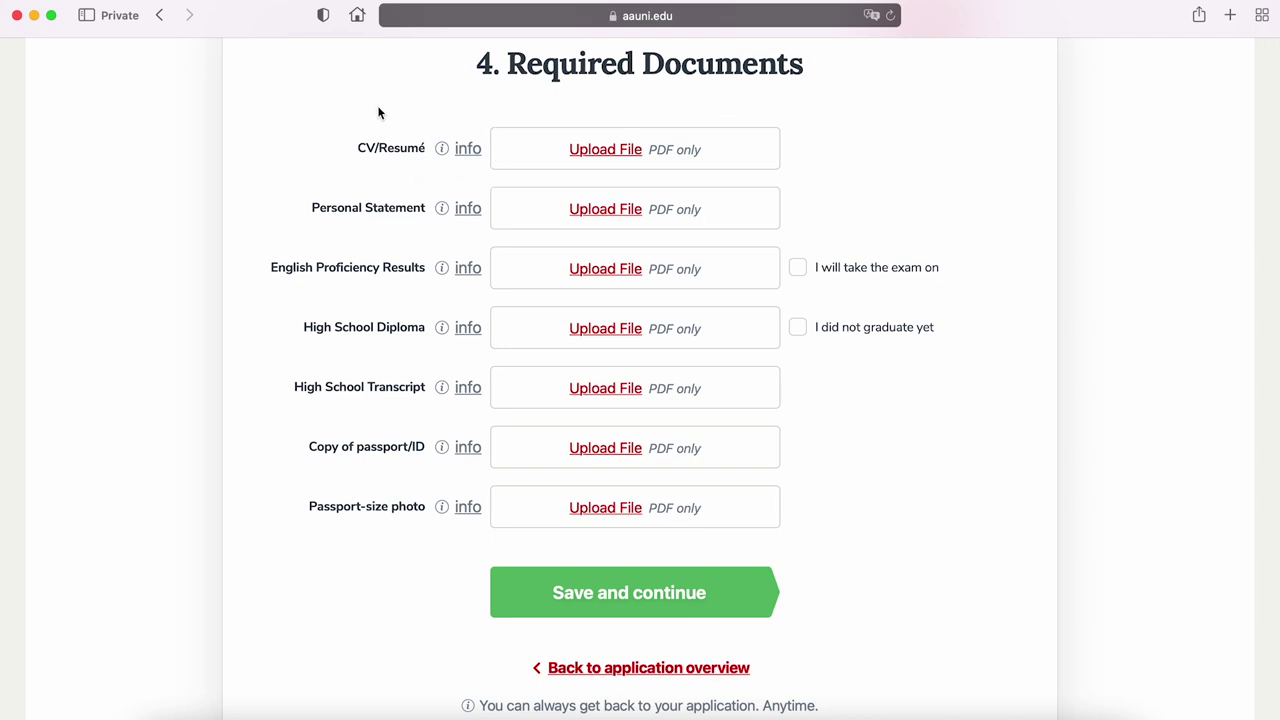
pyautogui.click(606, 152)
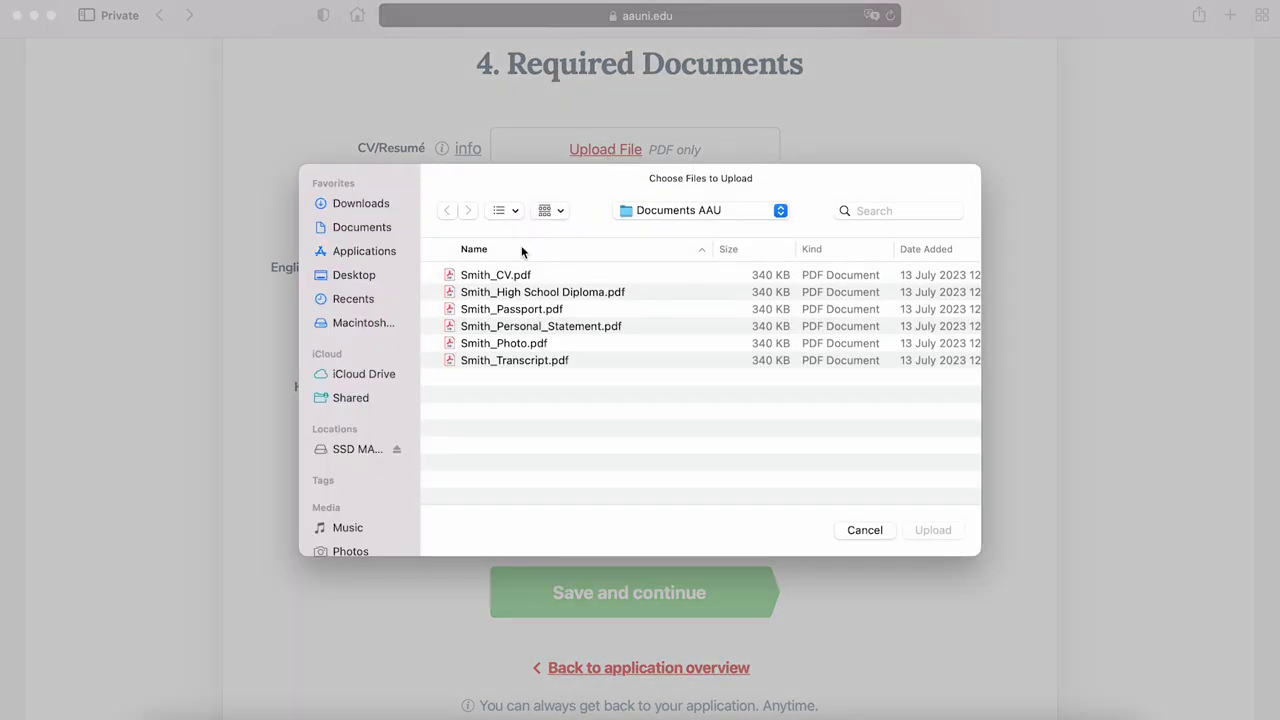
pyautogui.click(502, 276)
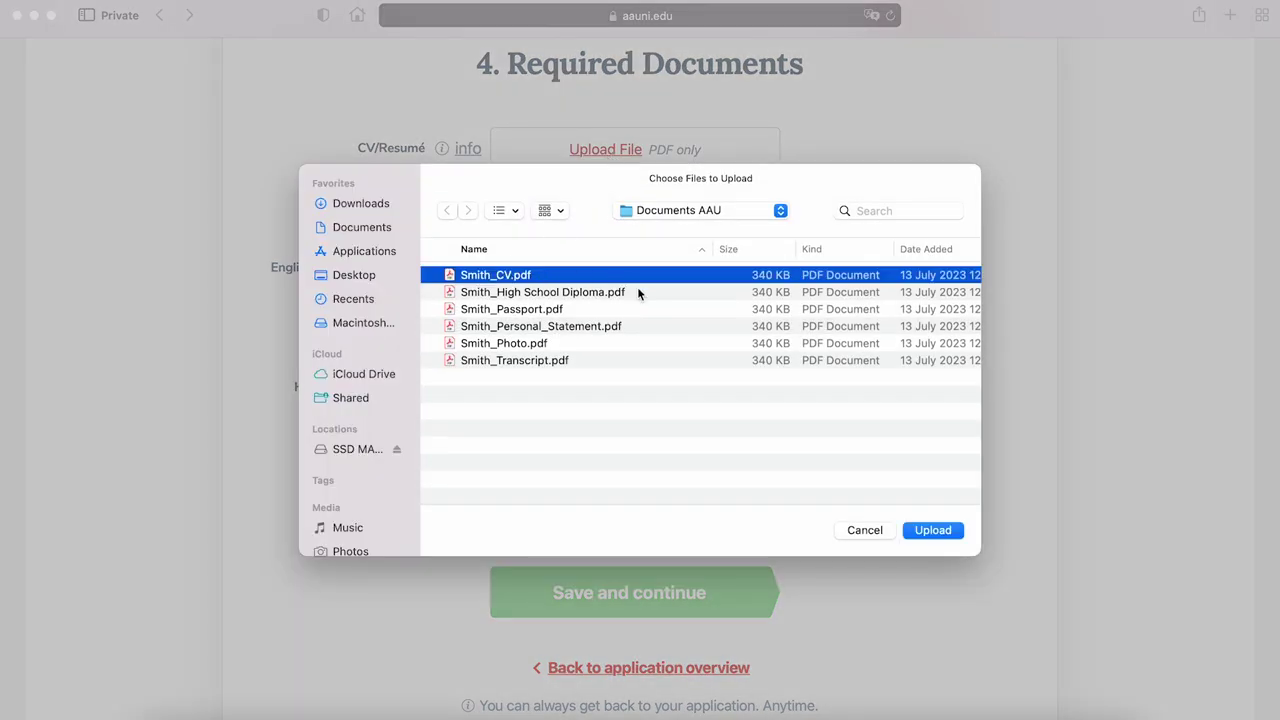
pyautogui.click(938, 538)
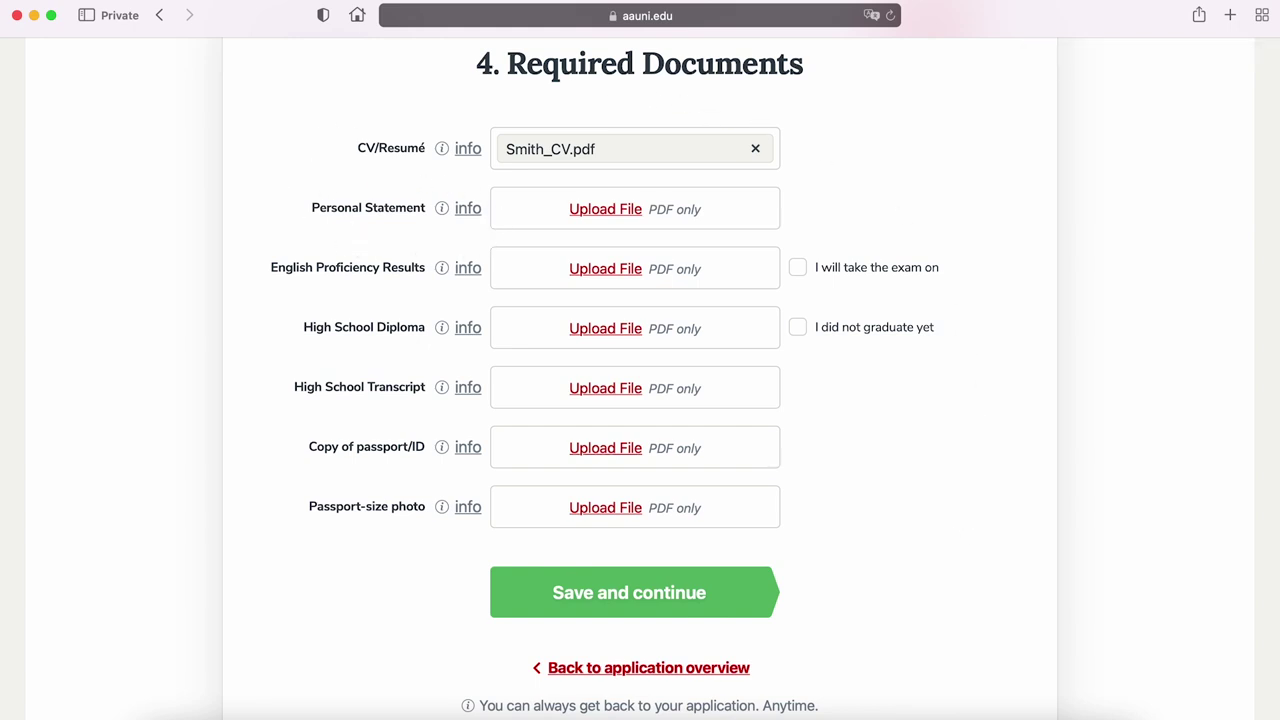
pyautogui.click(466, 212)
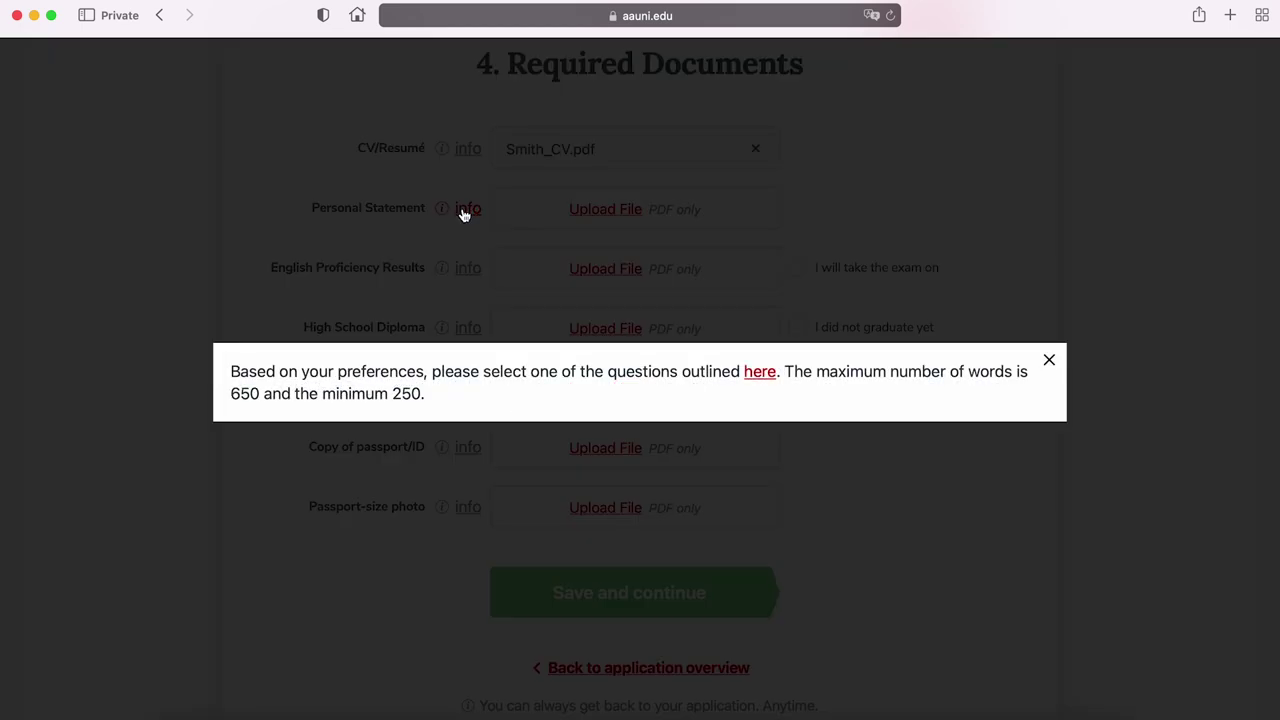
# Read the Personal Statement requirements on the AAU website, then dismiss the guidance modal on the form
pyautogui.click(760, 372)
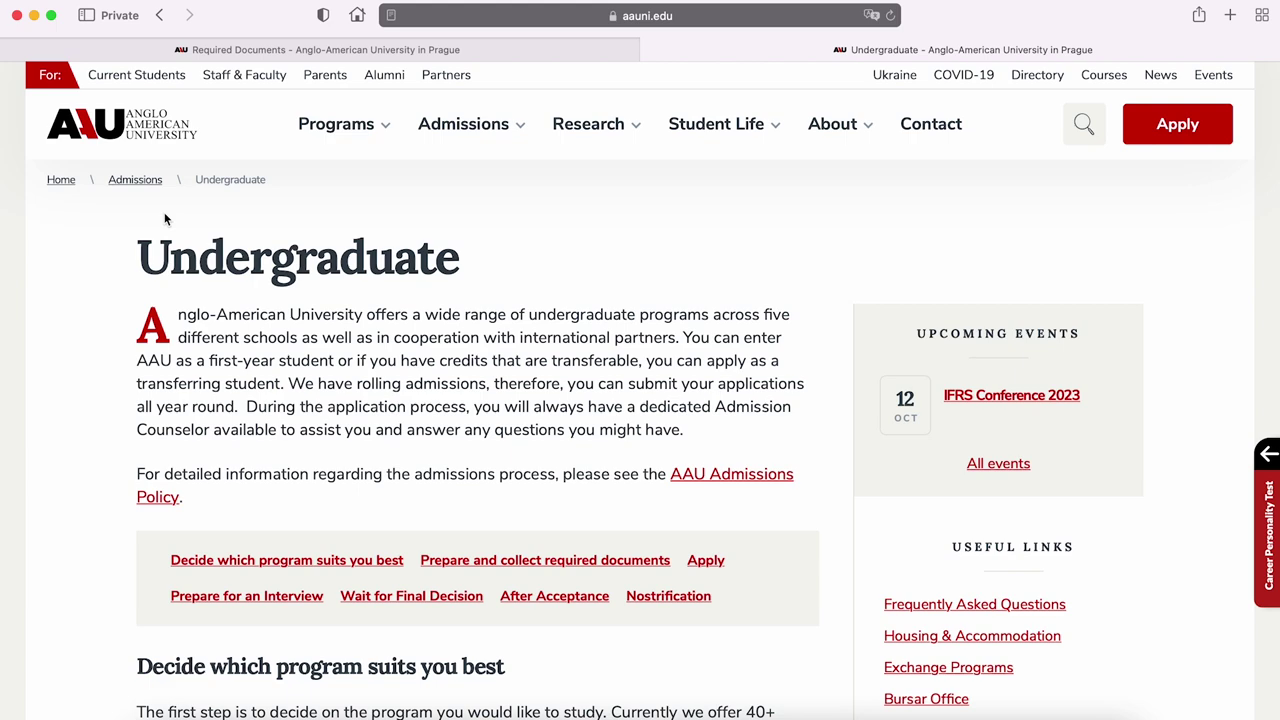
pyautogui.moveTo(1277, 165); pyautogui.dragTo(1274, 348)
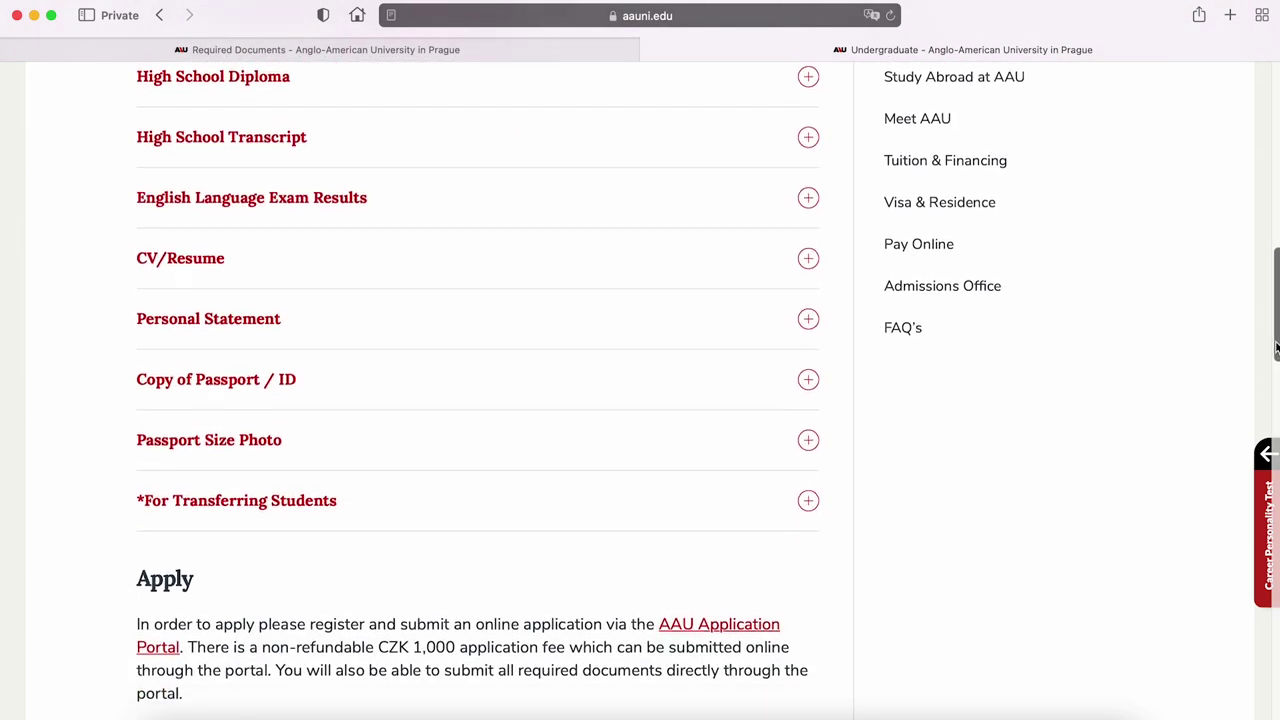
pyautogui.click(222, 322)
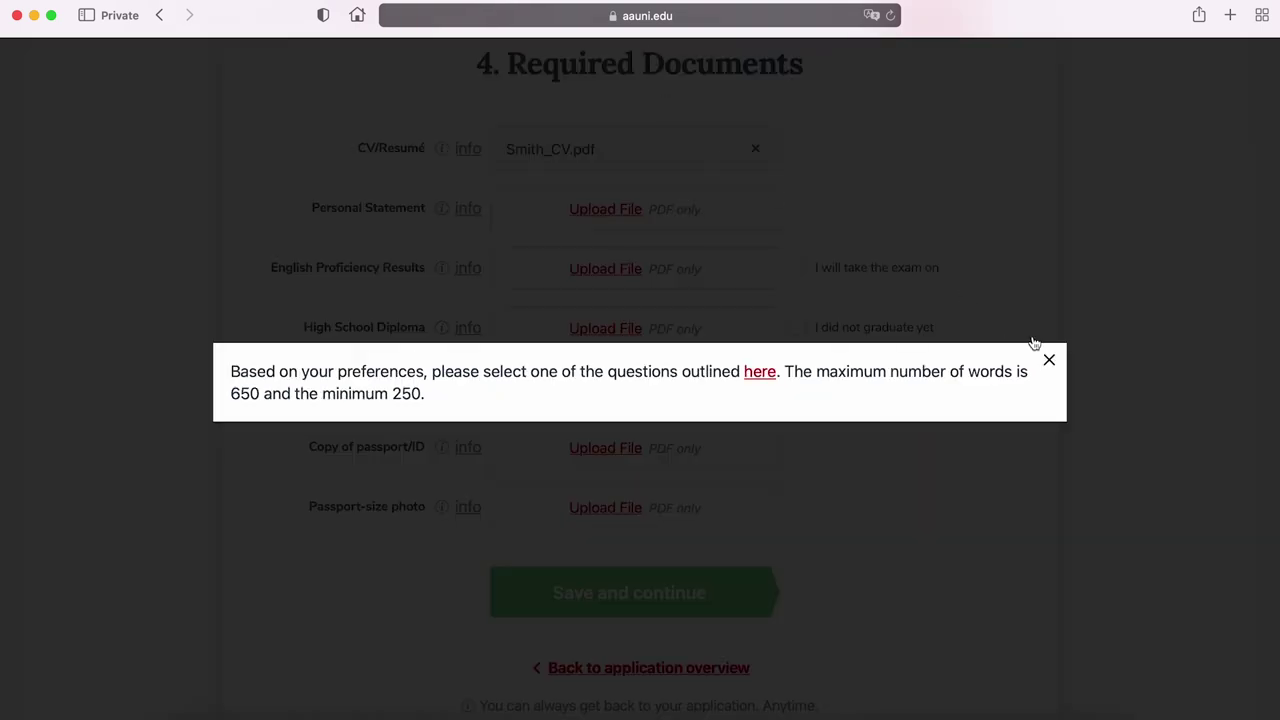
pyautogui.click(1048, 358)
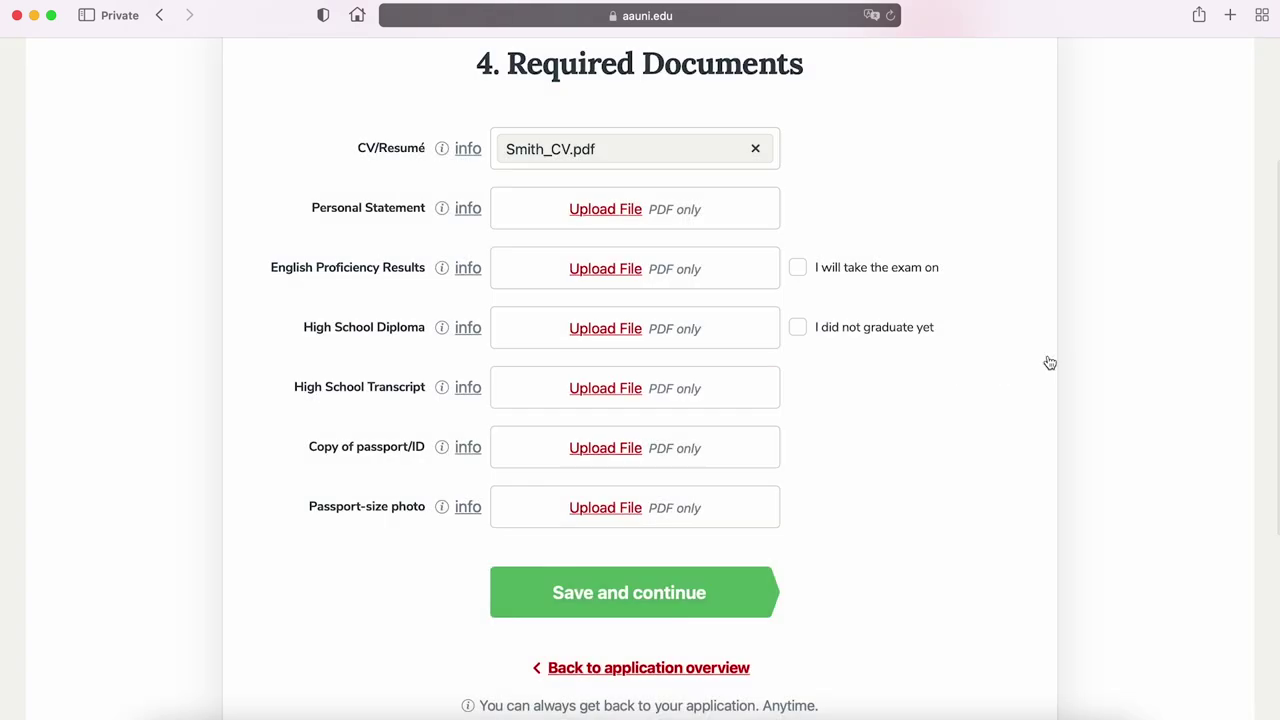
# Upload the personal statement PDF into the Personal Statement document field
pyautogui.click(598, 211)
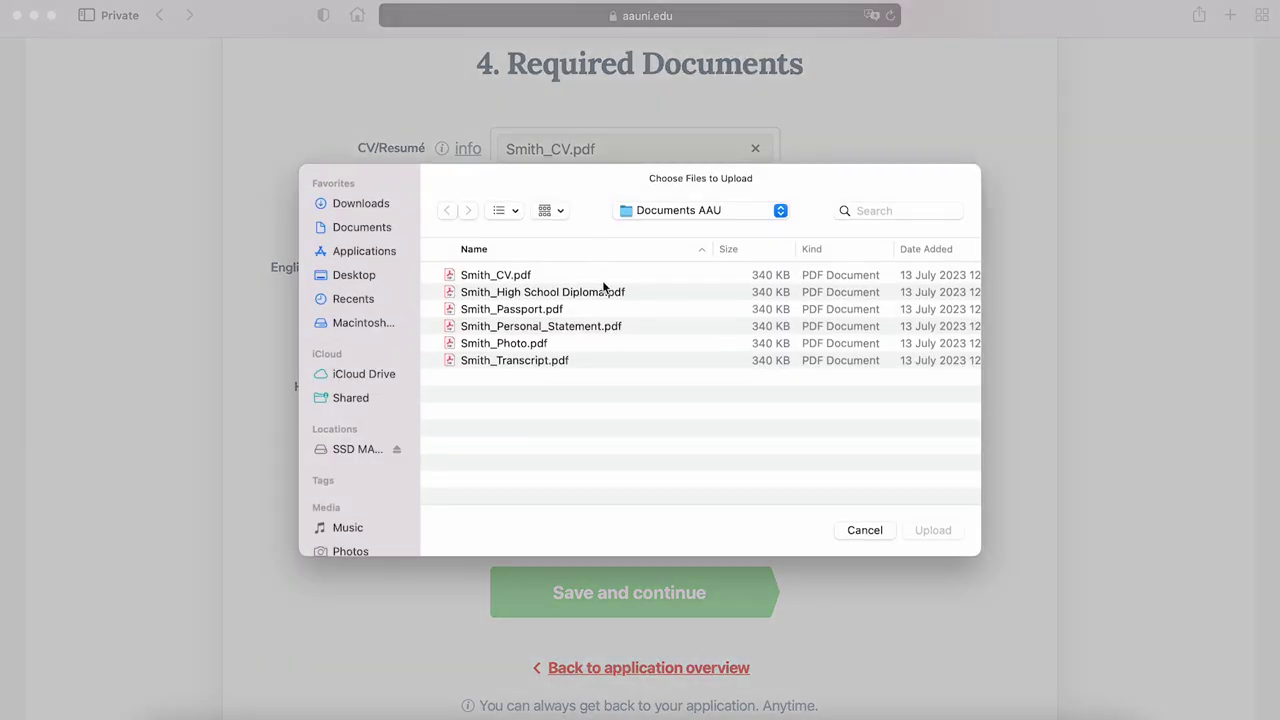
pyautogui.click(585, 328)
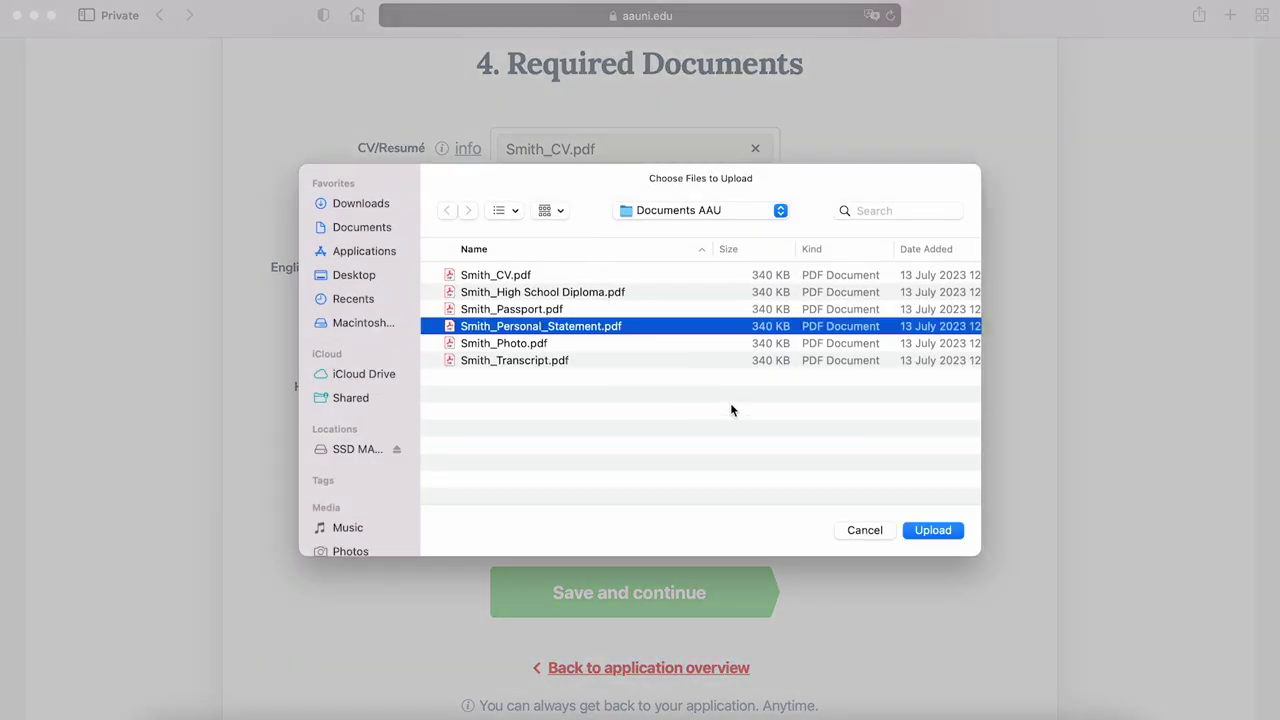
pyautogui.click(935, 530)
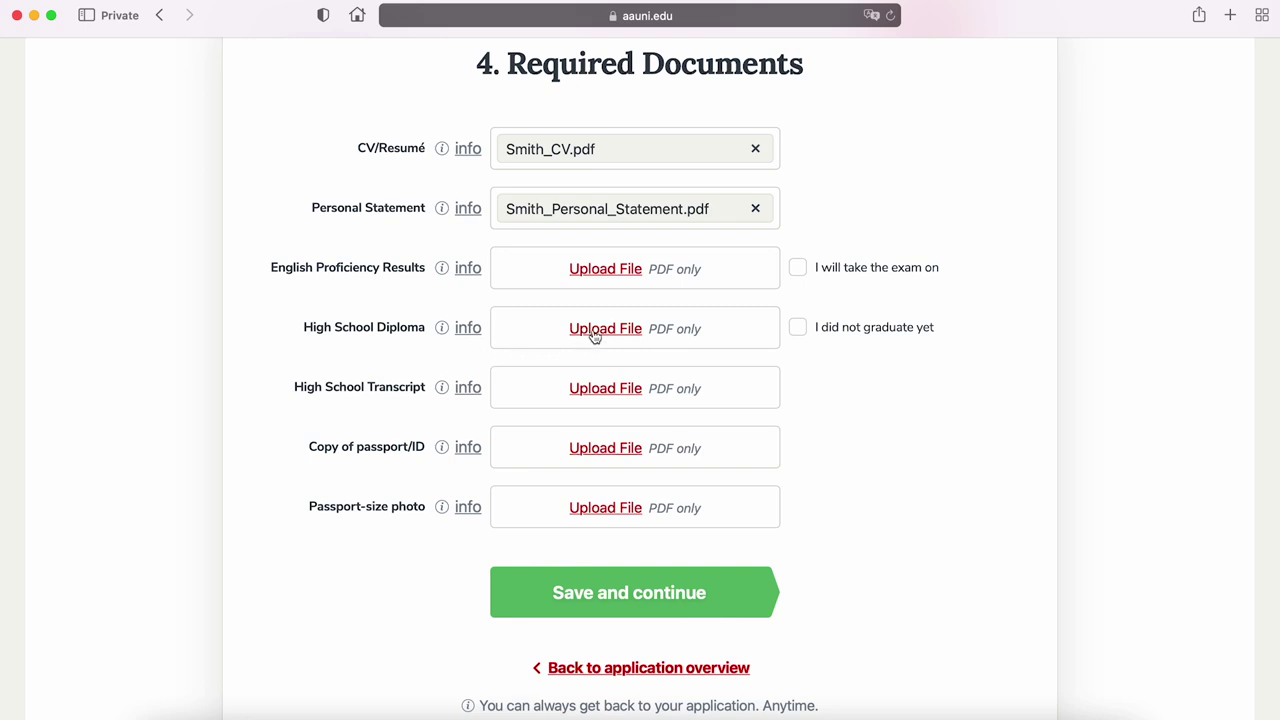
# Upload the diploma PDF into the High School Diploma document field
pyautogui.click(594, 334)
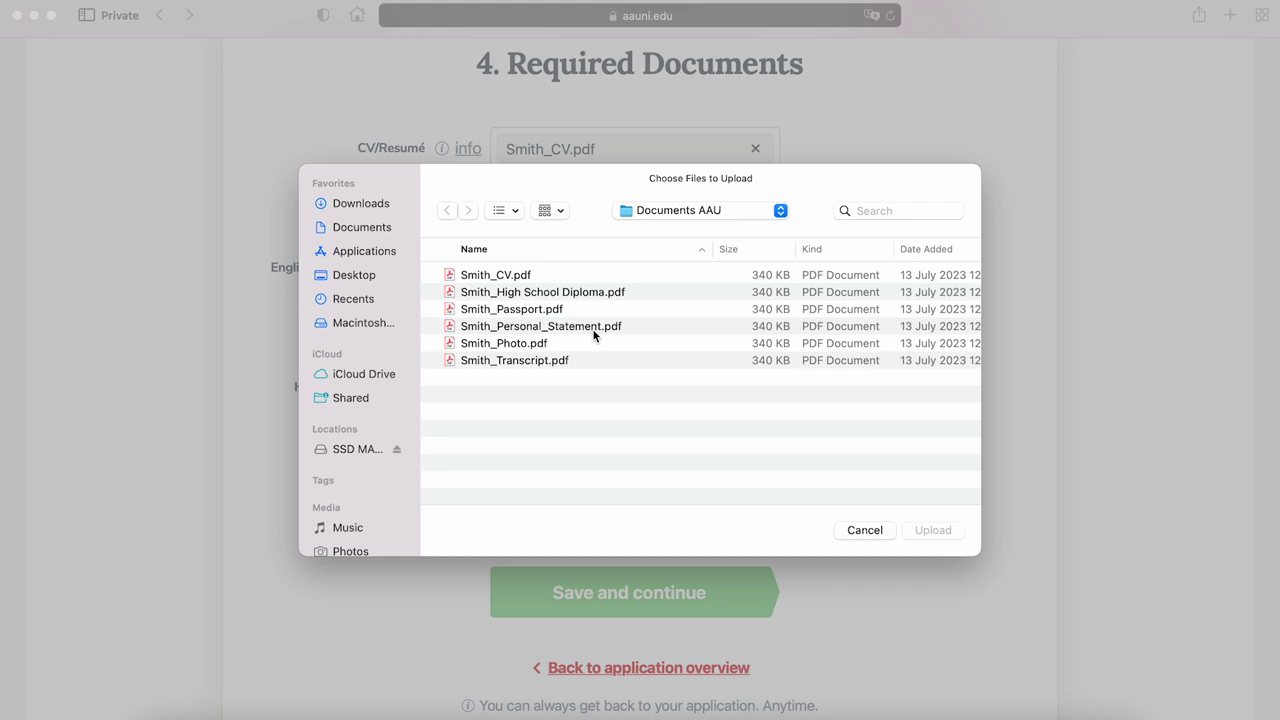
pyautogui.click(536, 293)
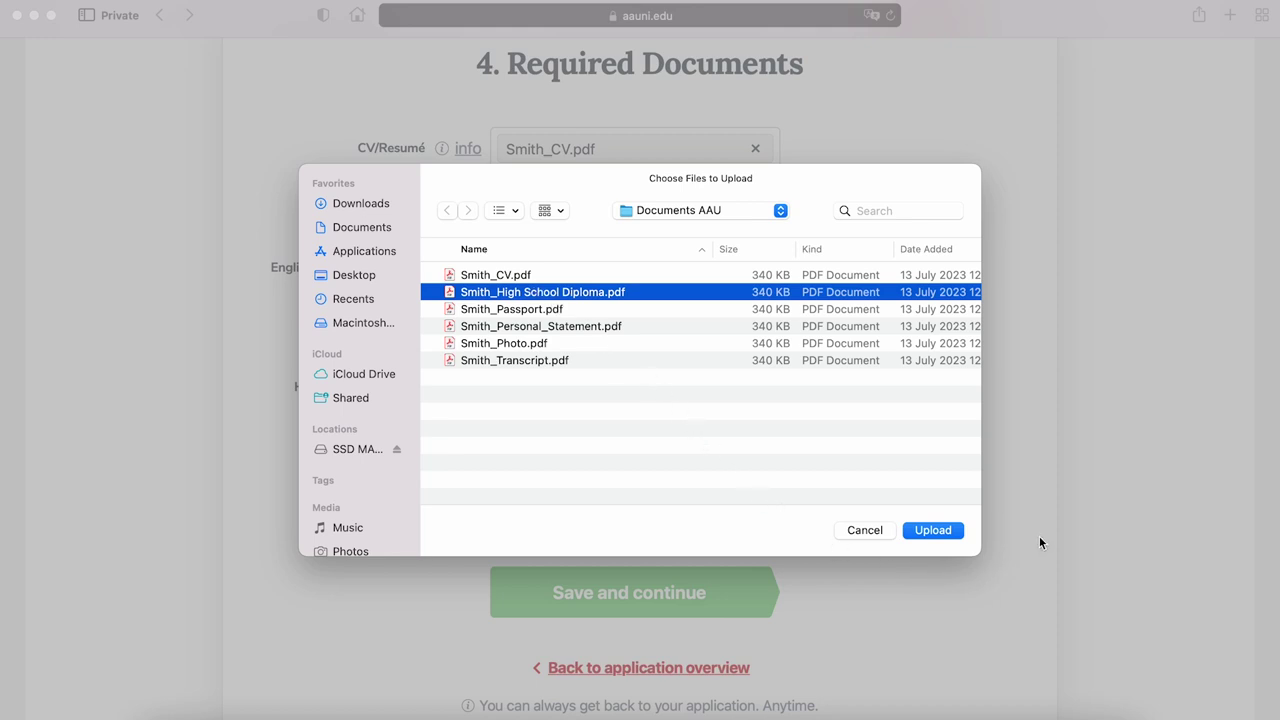
pyautogui.click(934, 530)
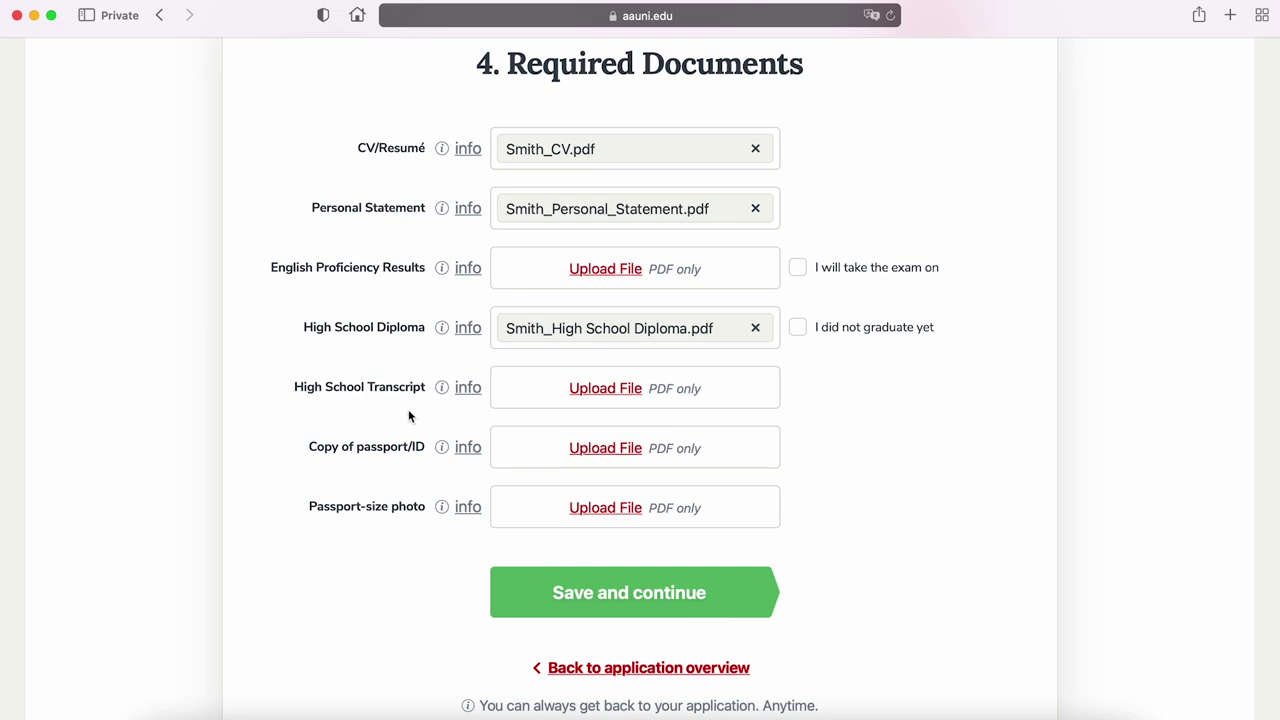
# Upload the transcript PDF to High School Transcript and the passport PDF to Copy of passport/ID
pyautogui.click(582, 390)
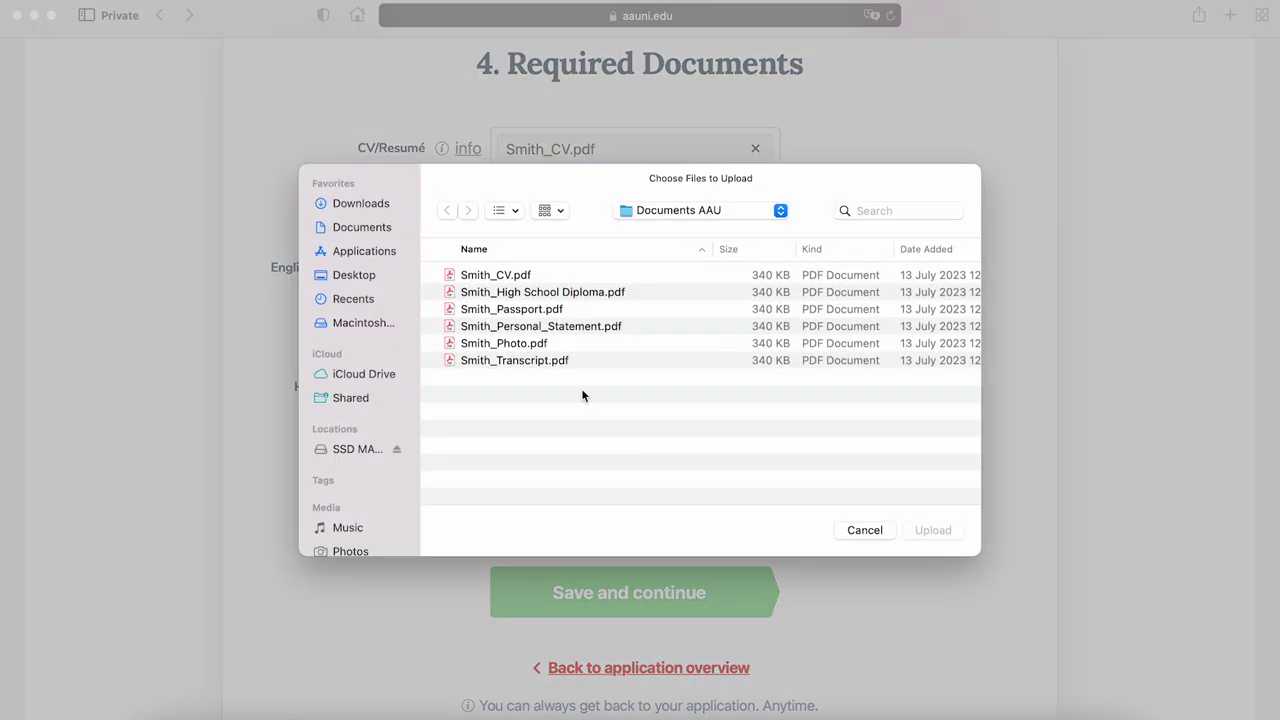
pyautogui.click(535, 362)
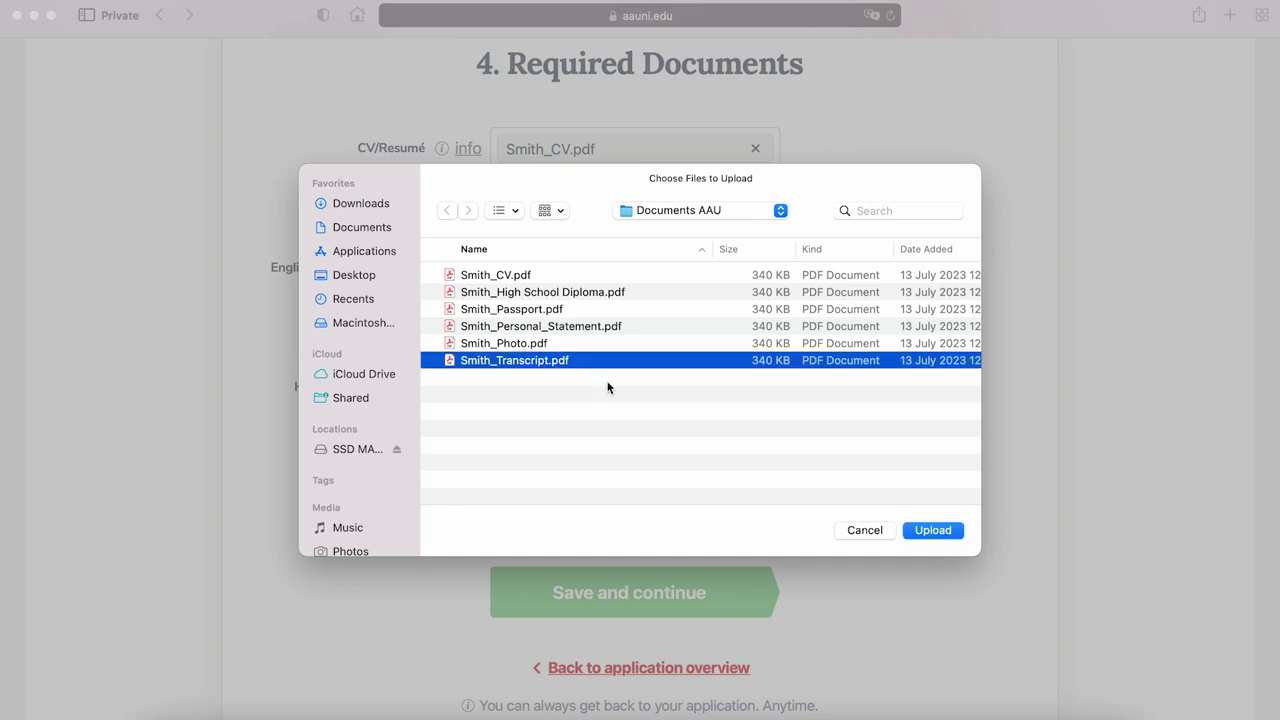
pyautogui.click(933, 530)
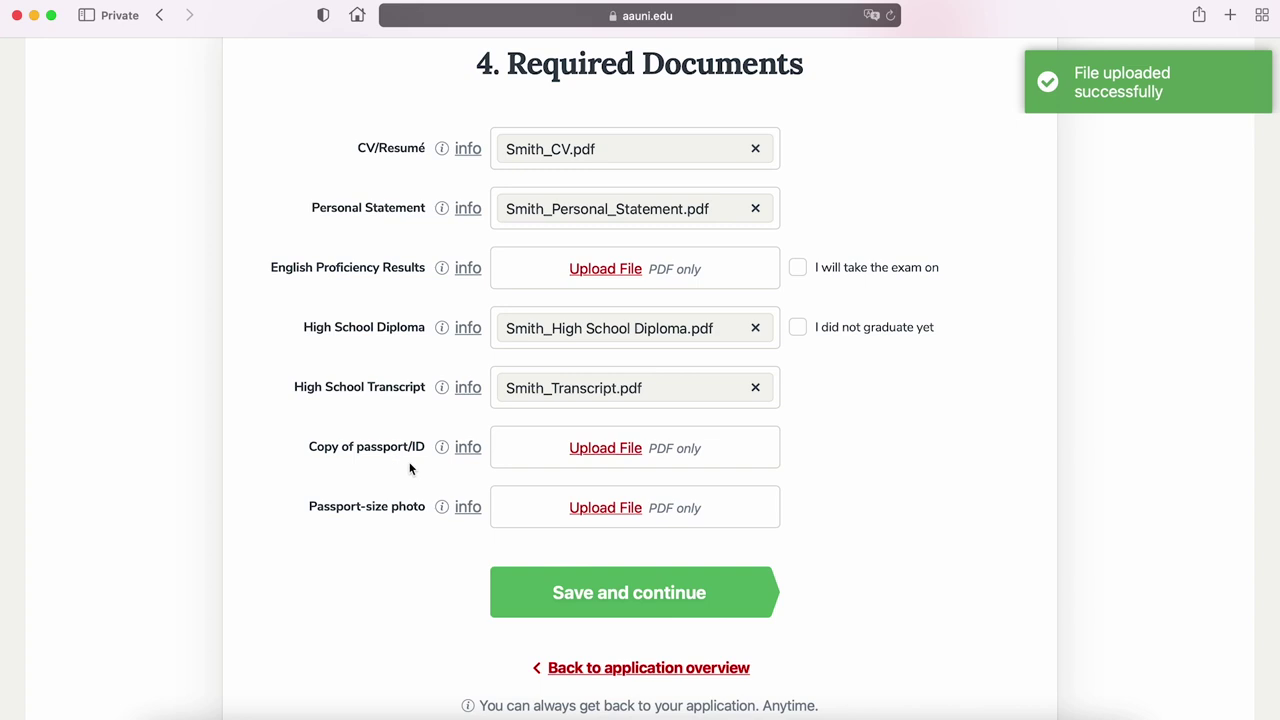
pyautogui.click(590, 451)
pyautogui.click(550, 310)
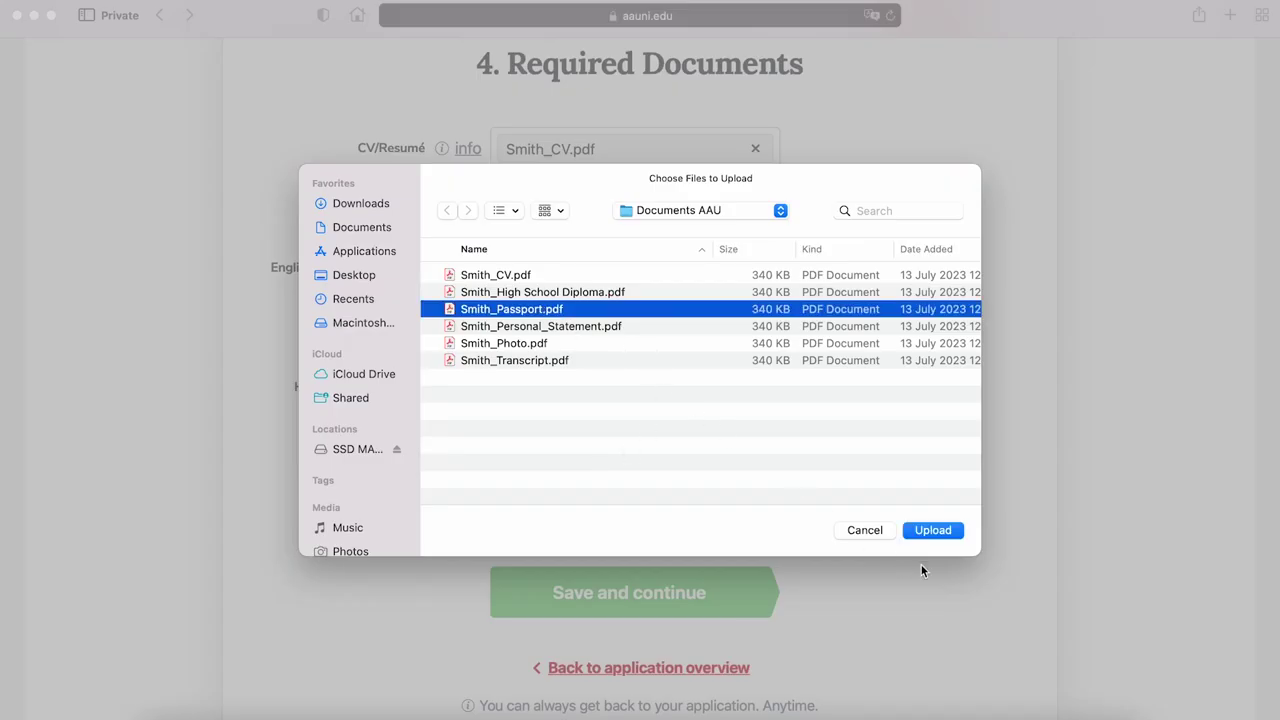
pyautogui.click(928, 531)
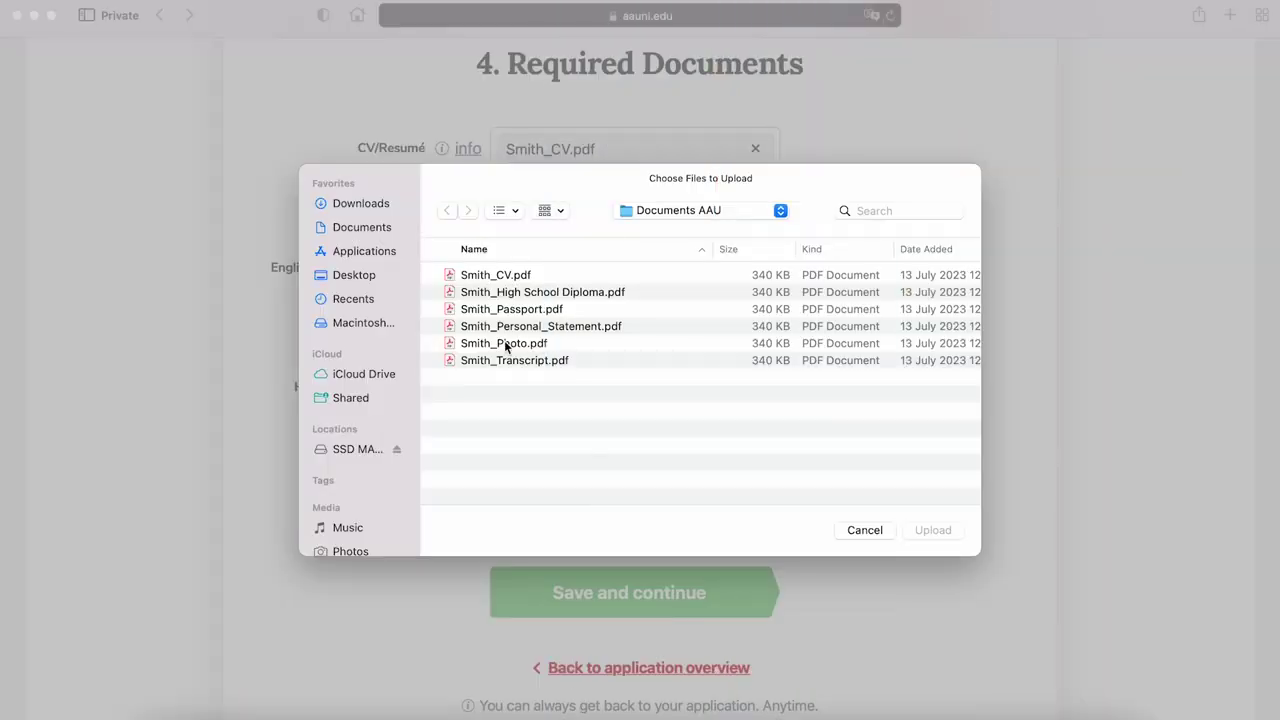
# Attach the photo PDF to Passport-size photo and save the Required Documents section
pyautogui.click(505, 343)
pyautogui.click(935, 530)
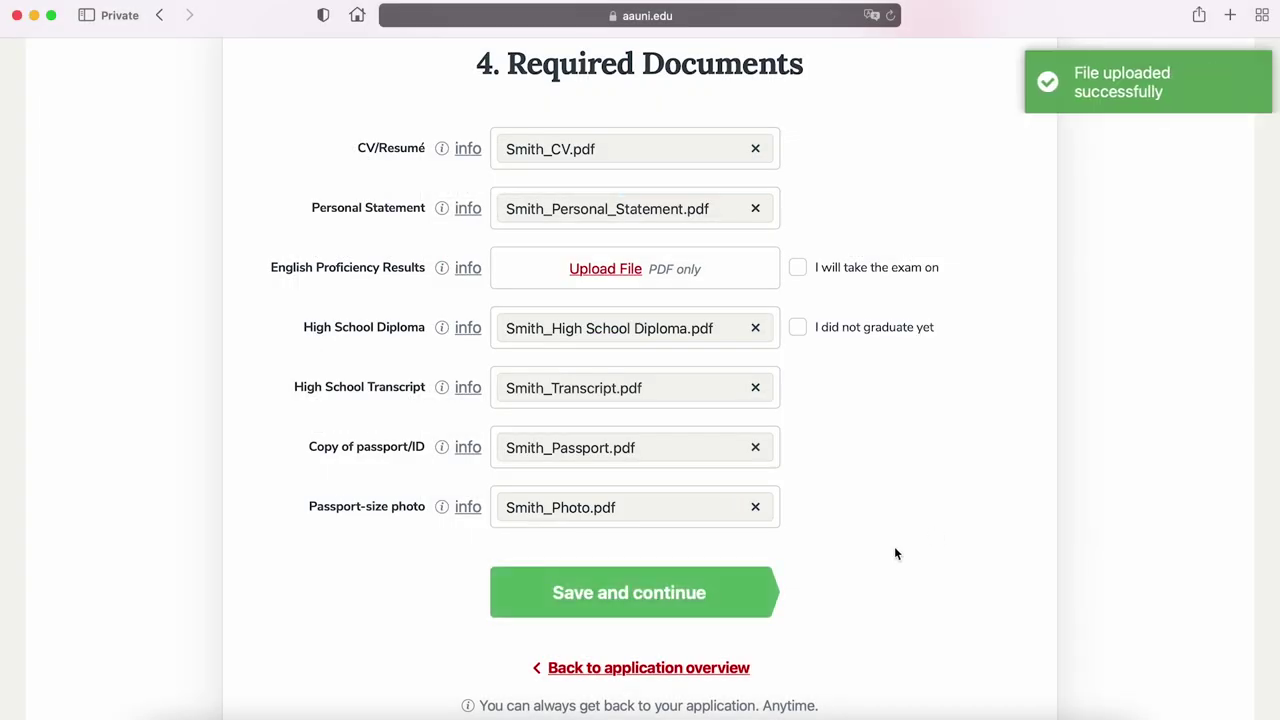
pyautogui.click(733, 595)
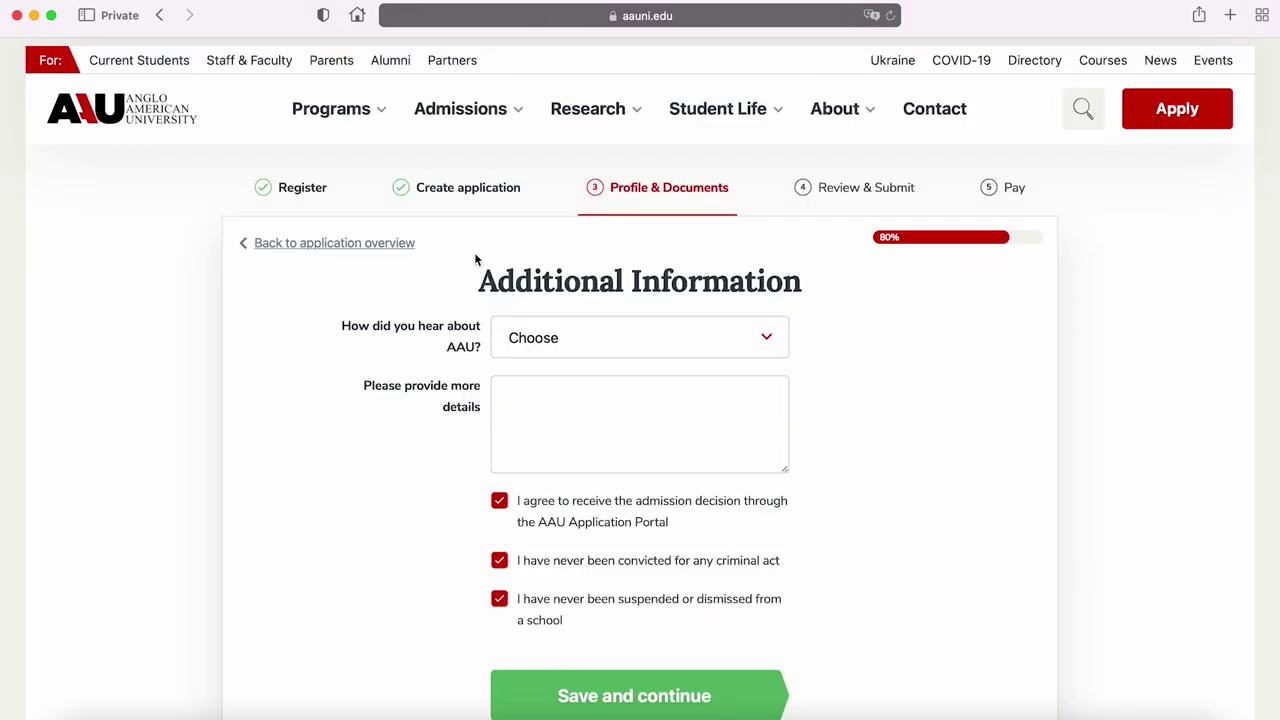
# Answer Social Media, add 'I heard about AAU through social media and YouTube', and save
pyautogui.scroll(-4, 1274, 222)
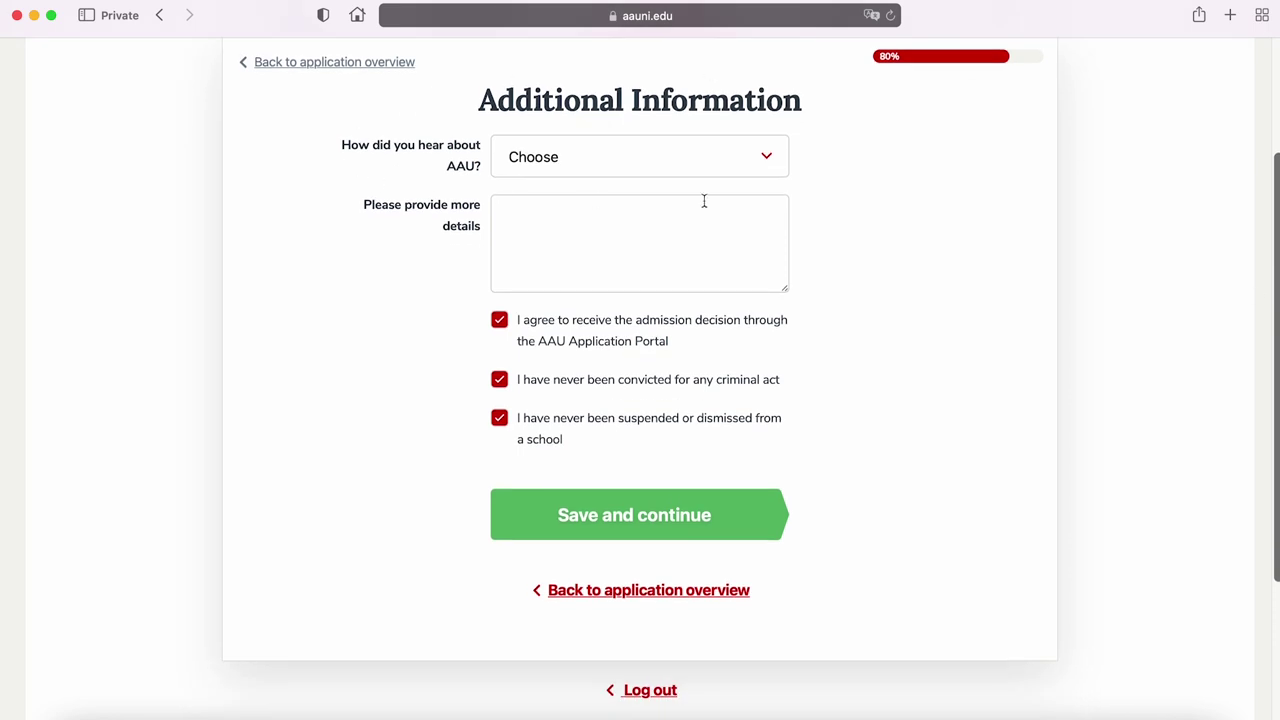
pyautogui.click(718, 157)
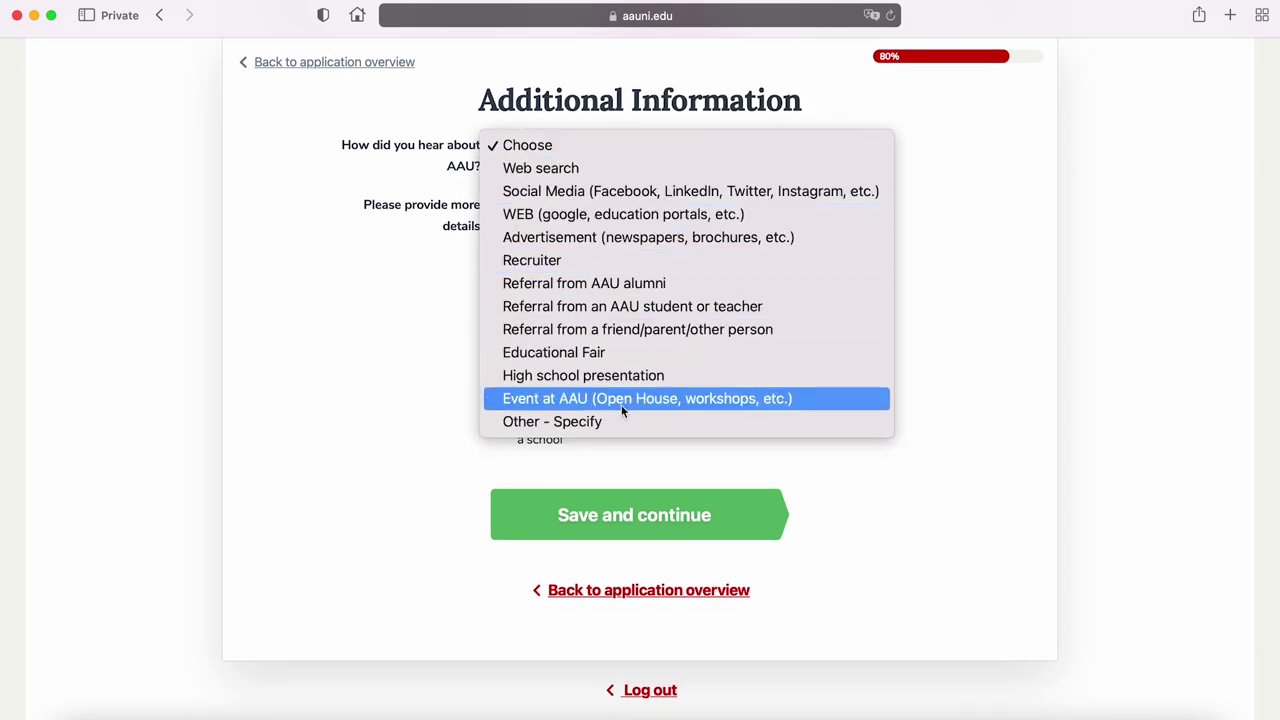
pyautogui.click(602, 193)
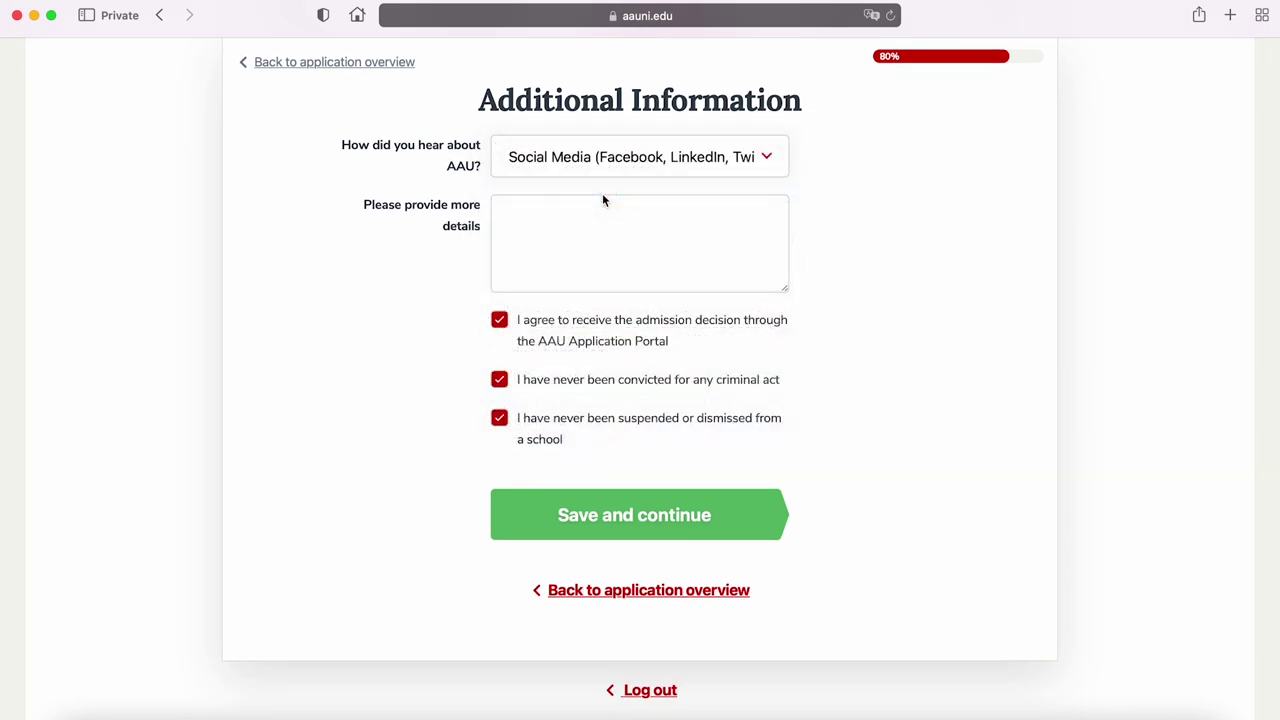
pyautogui.click(524, 221)
pyautogui.write('I heard about AAU through social media and YouTube')
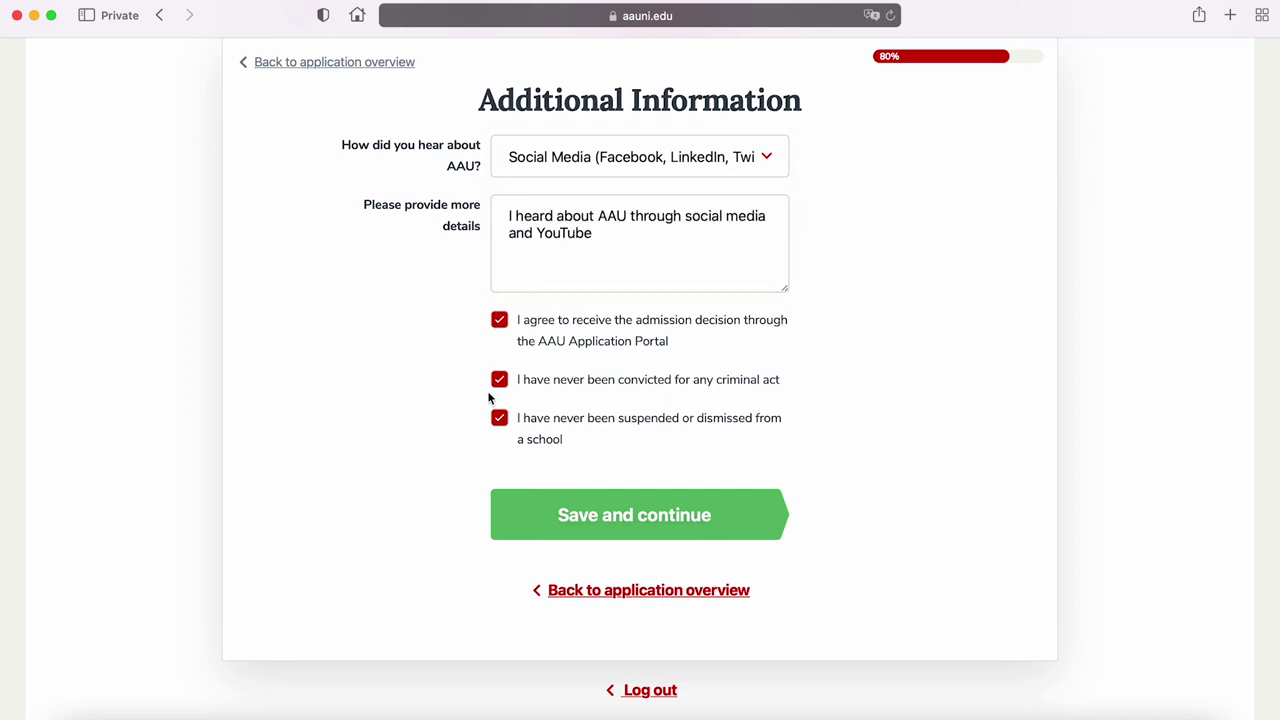
pyautogui.click(572, 518)
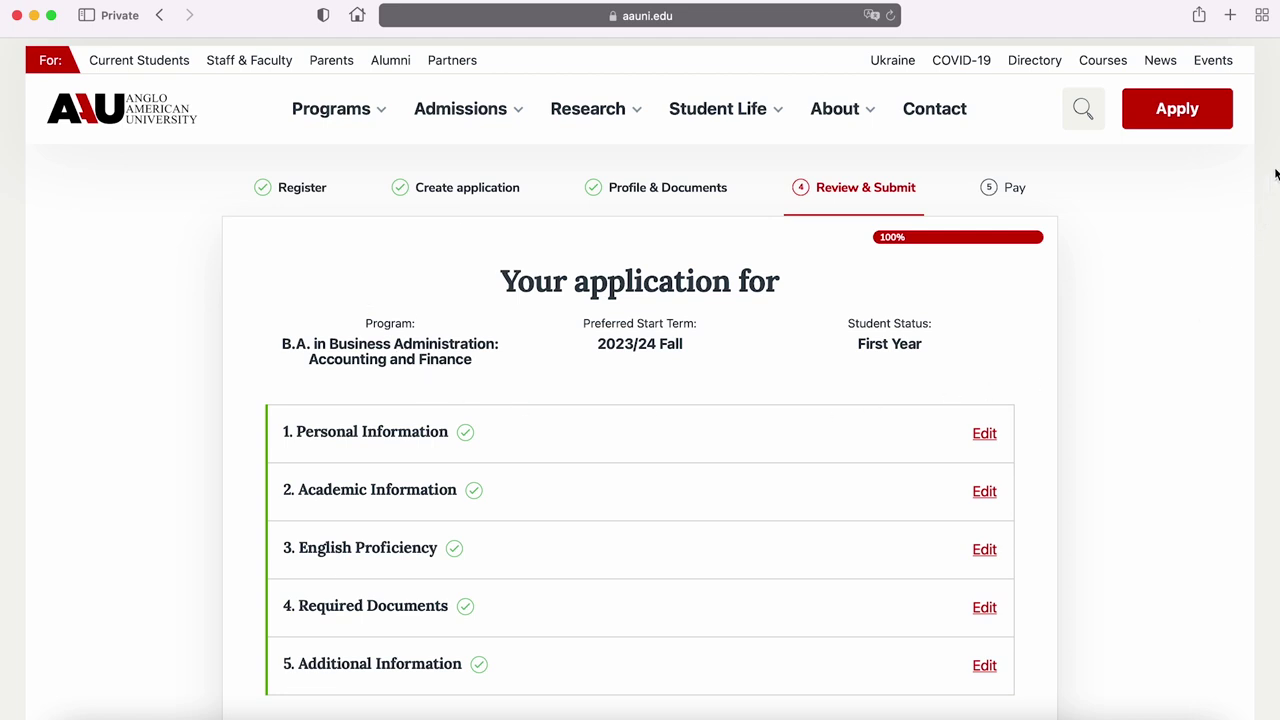
# Tick the certification checkbox at the bottom of the review page to enable Send
pyautogui.scroll(-2, 1276, 205)
pyautogui.moveTo(1276, 205); pyautogui.dragTo(1276, 307)
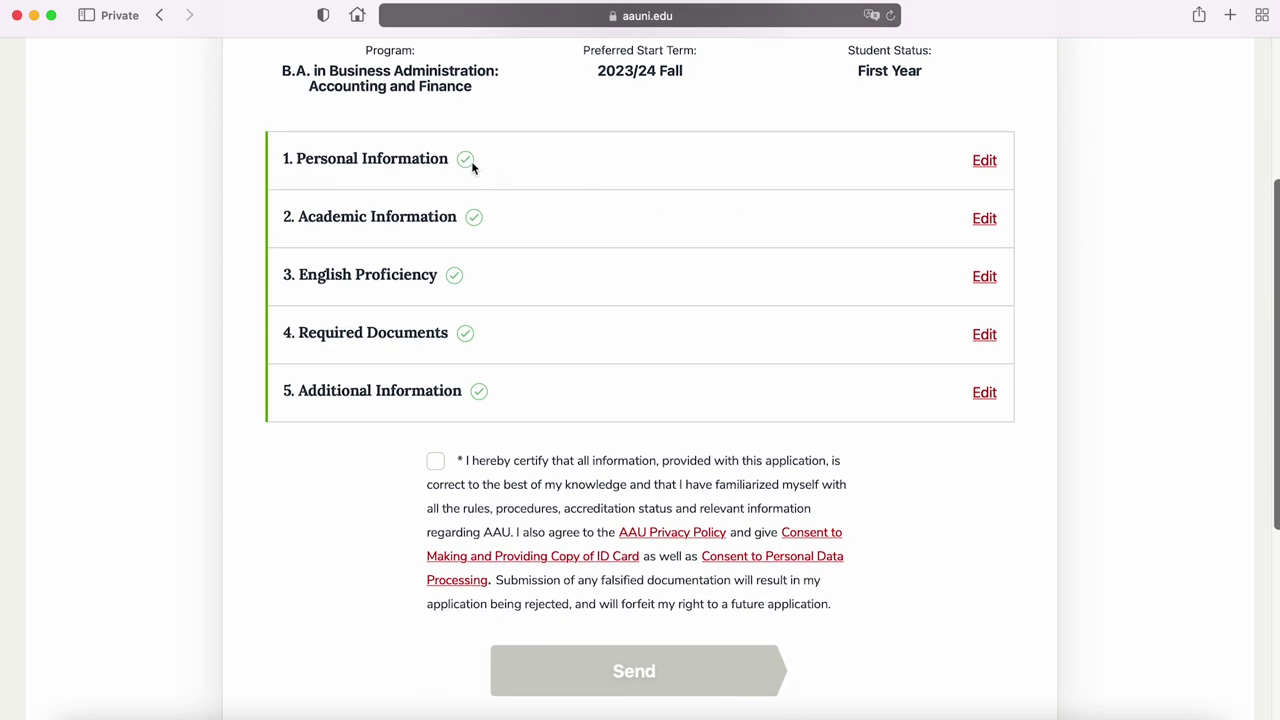
pyautogui.scroll(-1, 479, 214)
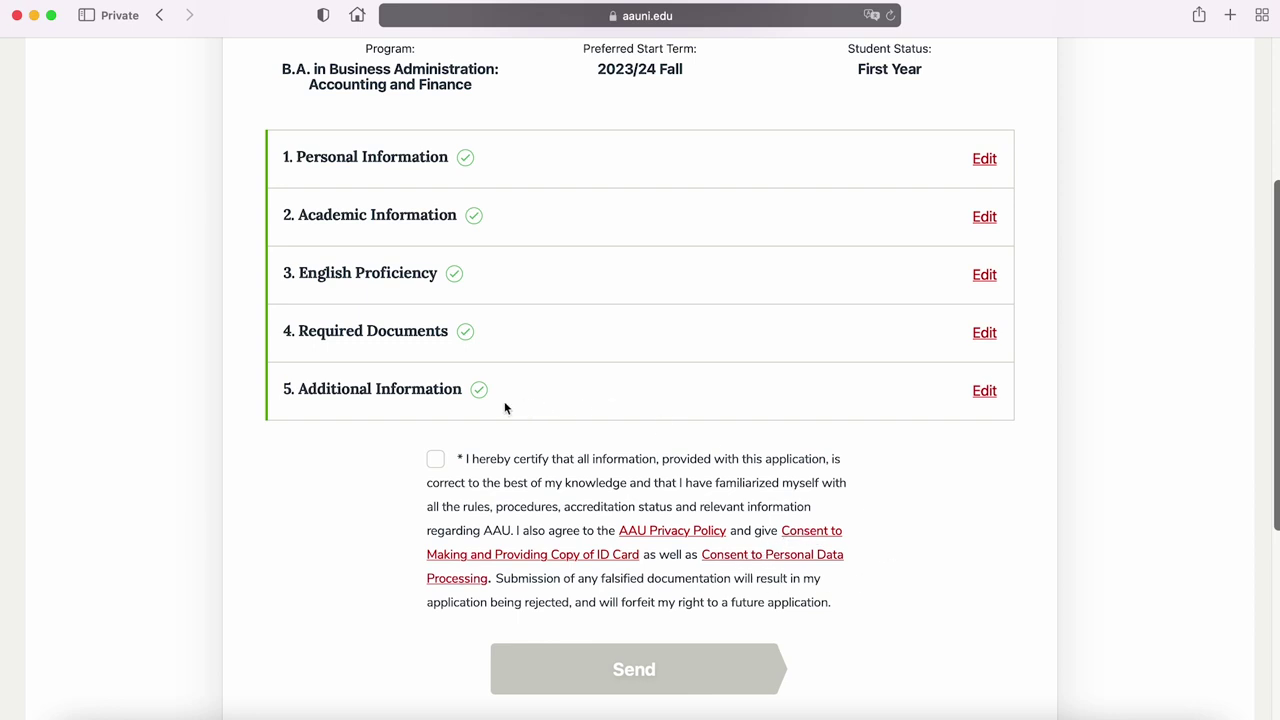
pyautogui.click(439, 464)
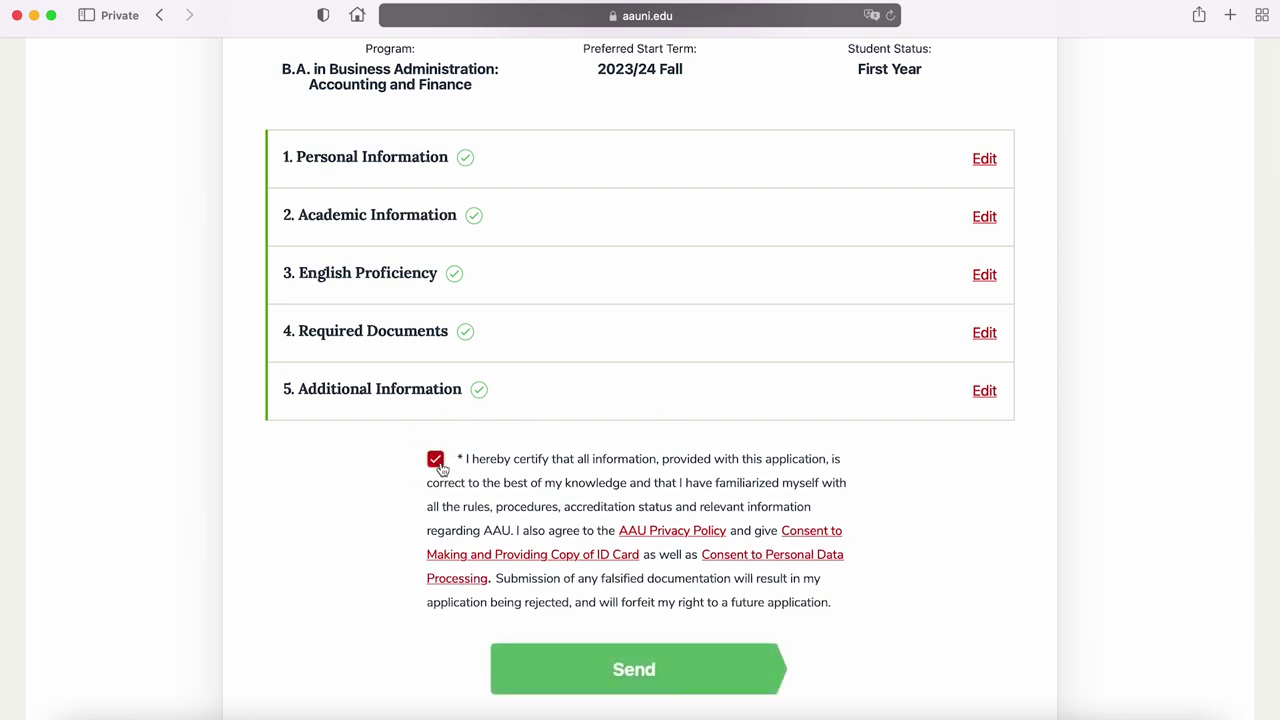